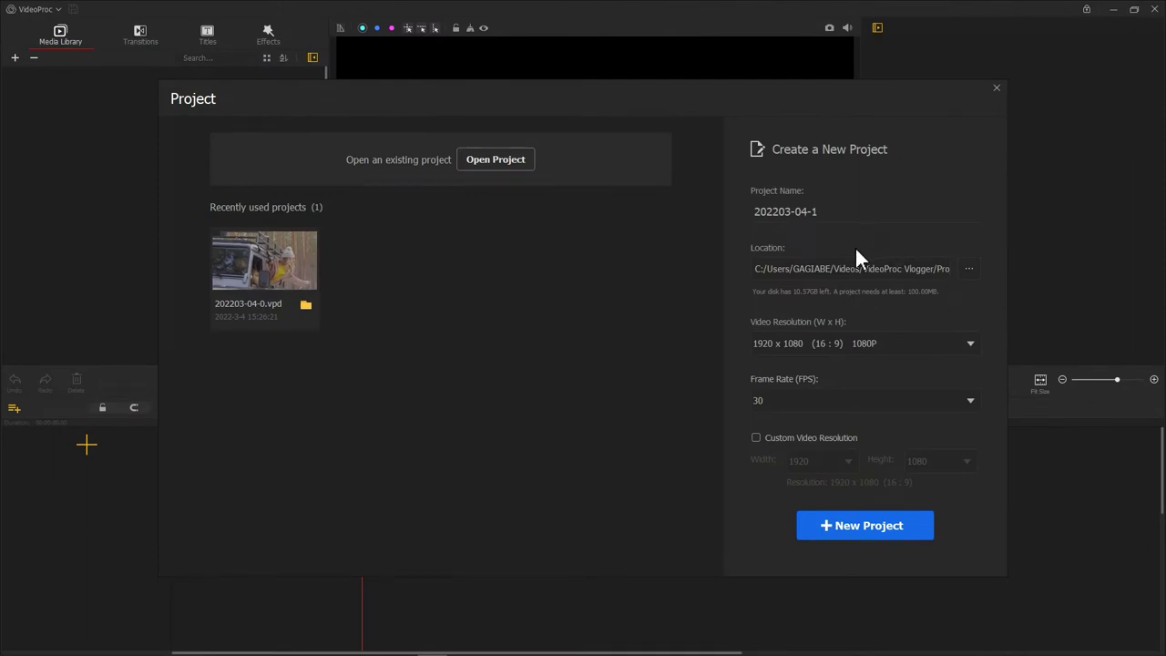
Open the recent project 202203-04-0 and add a second audio track to its timeline
click(283, 278)
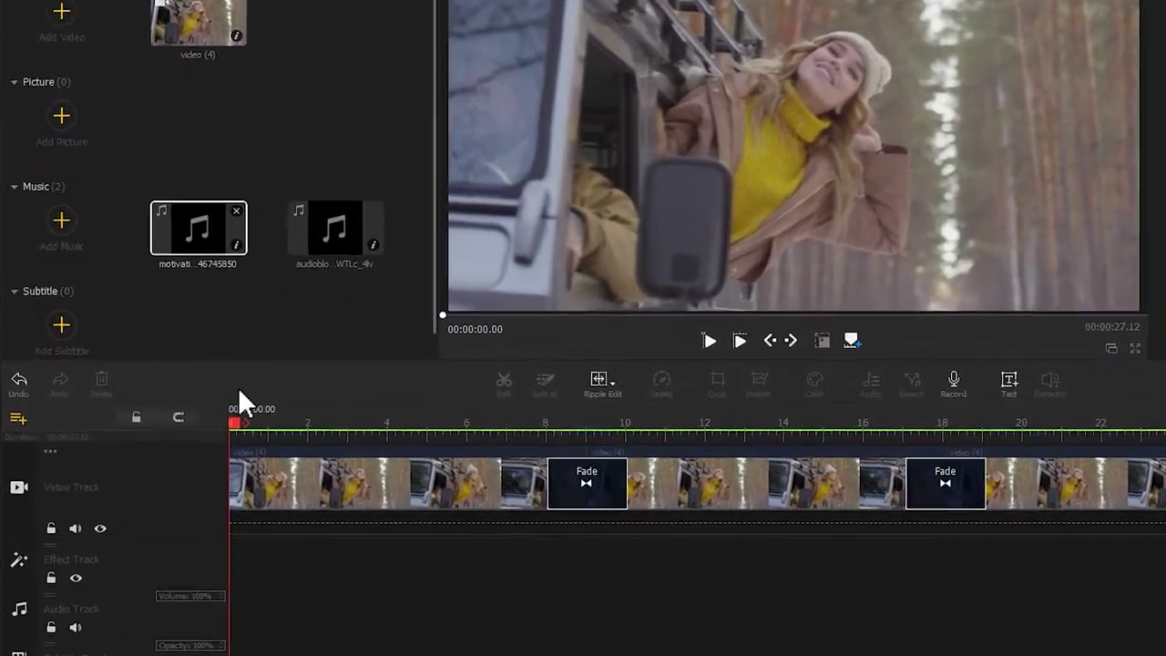
click(18, 420)
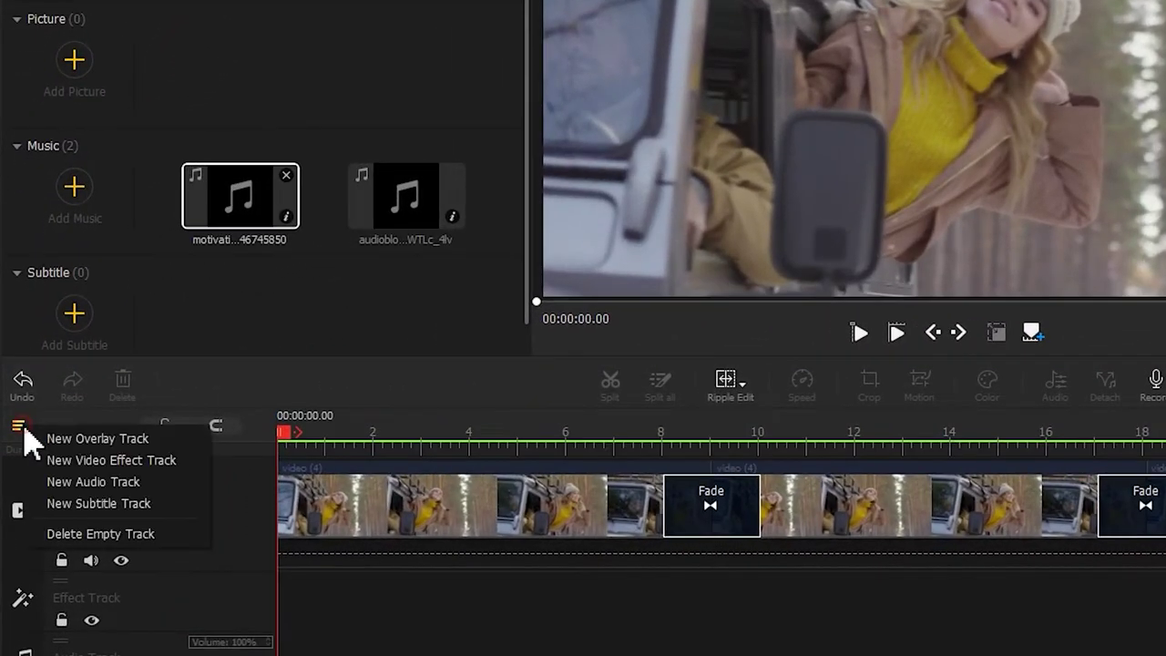
click(137, 484)
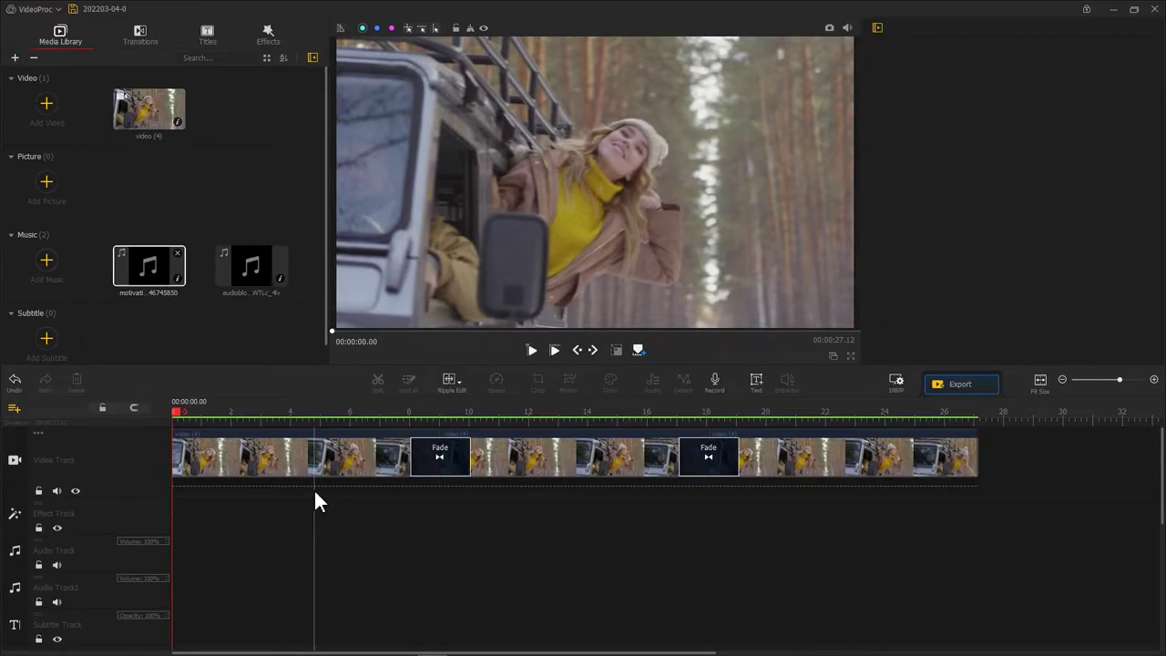
Place the motivational-corporate music at the start of the first audio track and cut off everything after 9.66 s
drag(162, 272, 187, 565)
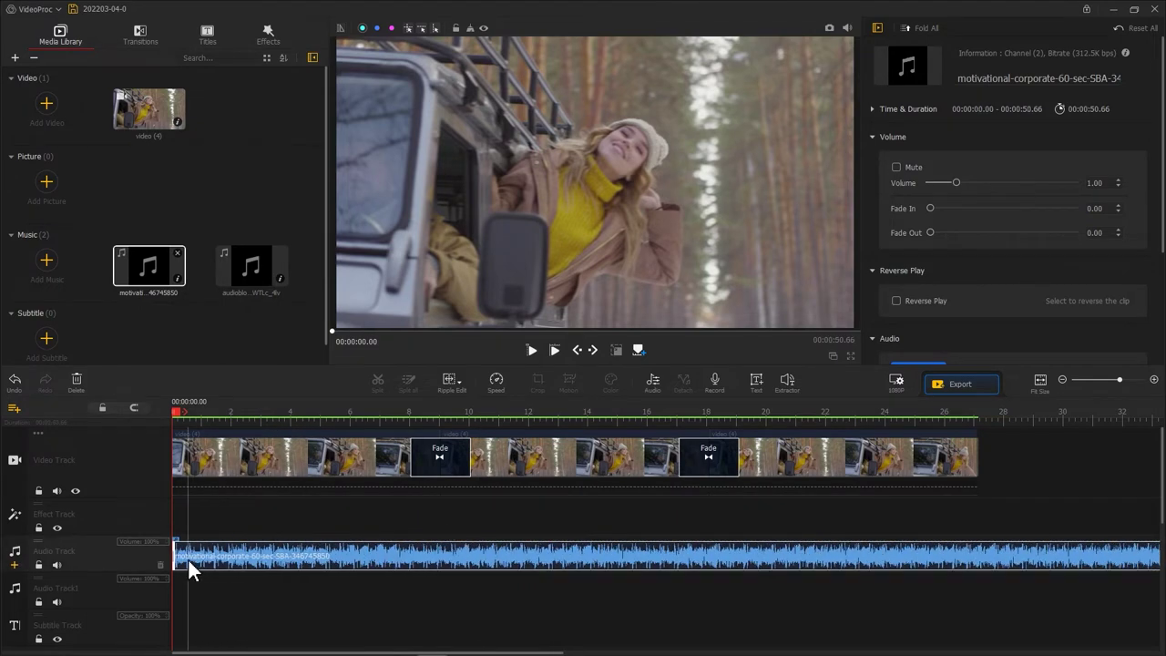
drag(175, 409, 458, 414)
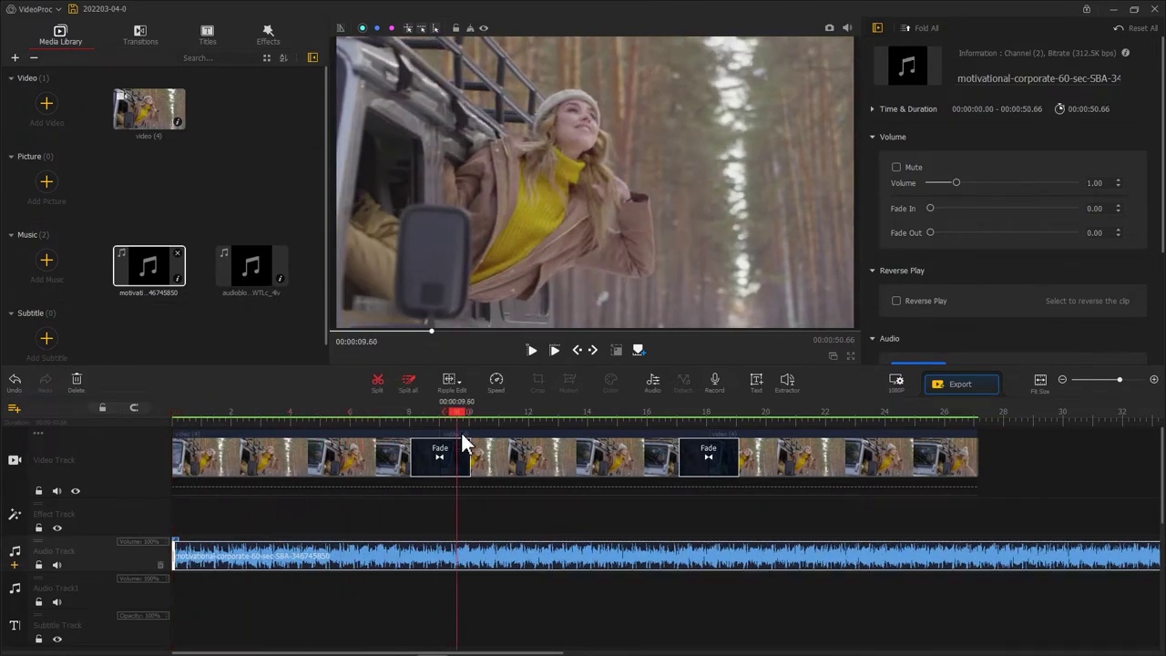
click(380, 385)
key(Delete)
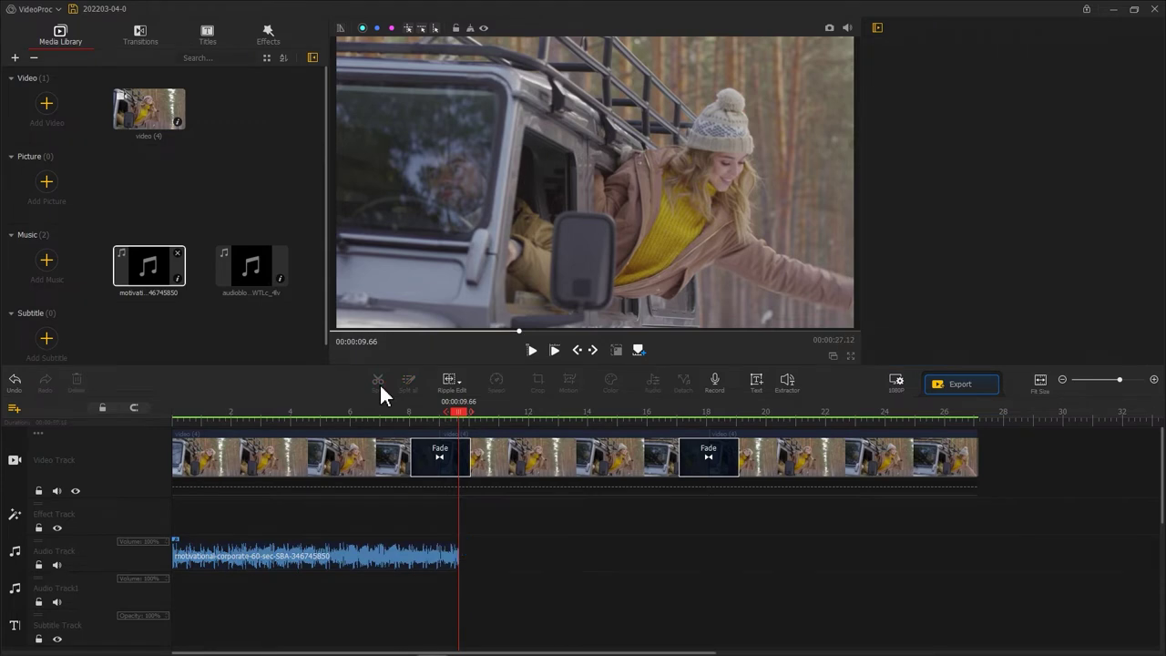
Place the audioblocks-happy-acoustic-story music on the second audio track, starting at 7.23 s so it overlaps the first music clip's end
drag(450, 408, 406, 412)
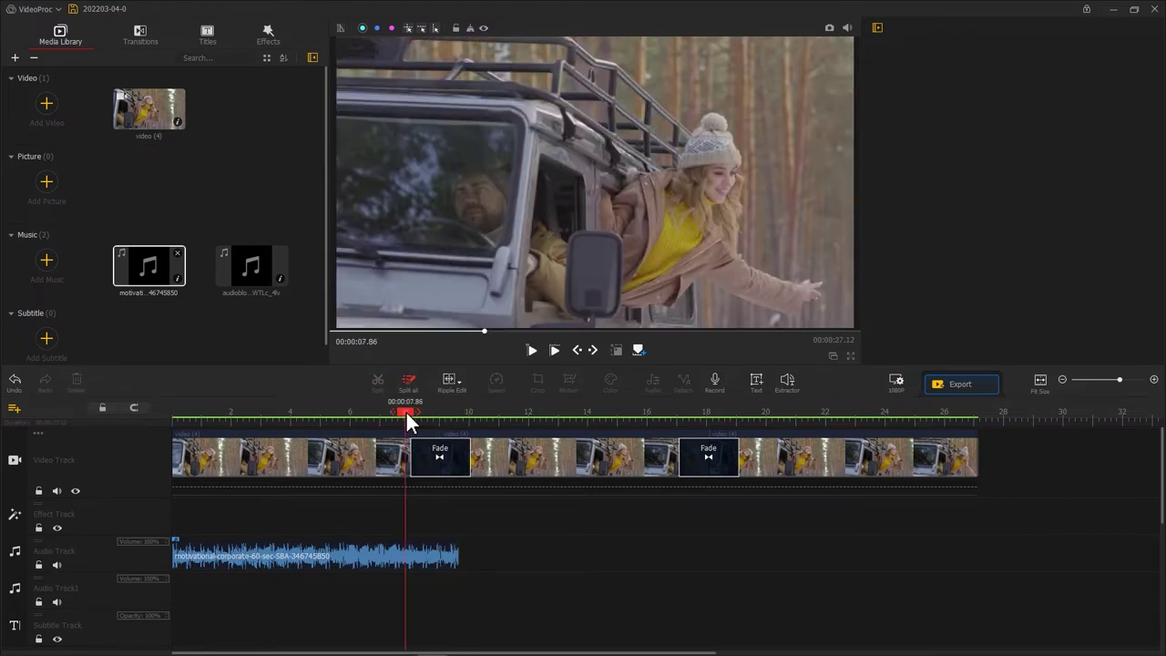
drag(279, 281, 406, 590)
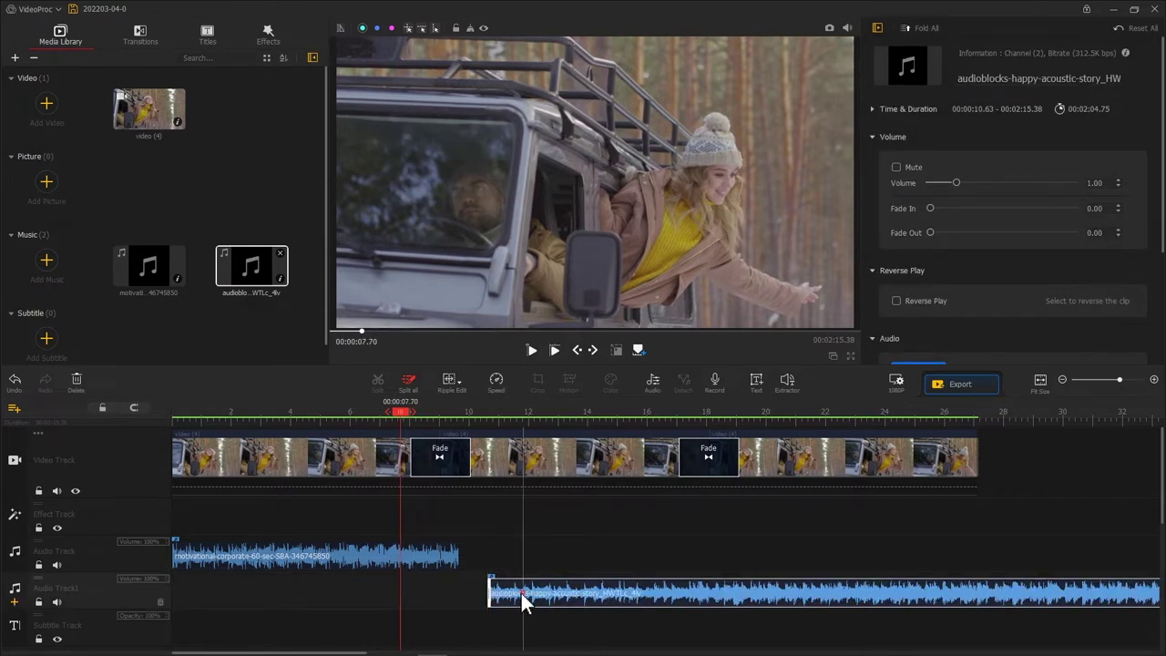
drag(523, 596, 419, 592)
Split the happy-acoustic-story clip at 20.96 s and delete the remainder
click(446, 412)
click(796, 417)
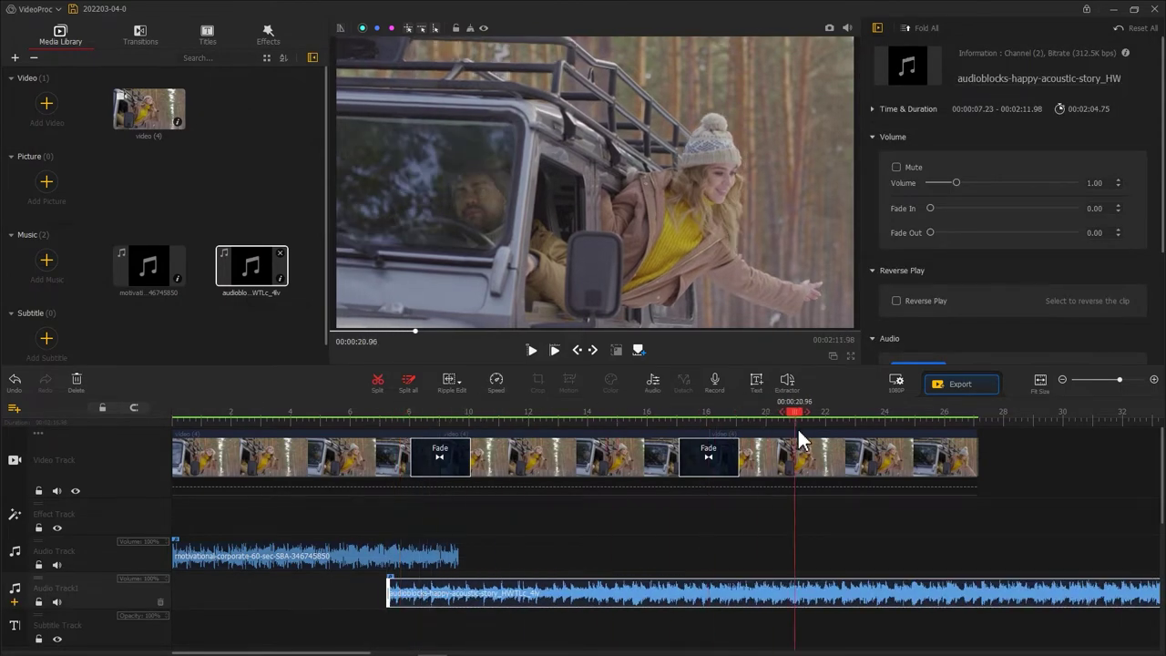
click(406, 383)
key(Delete)
click(585, 482)
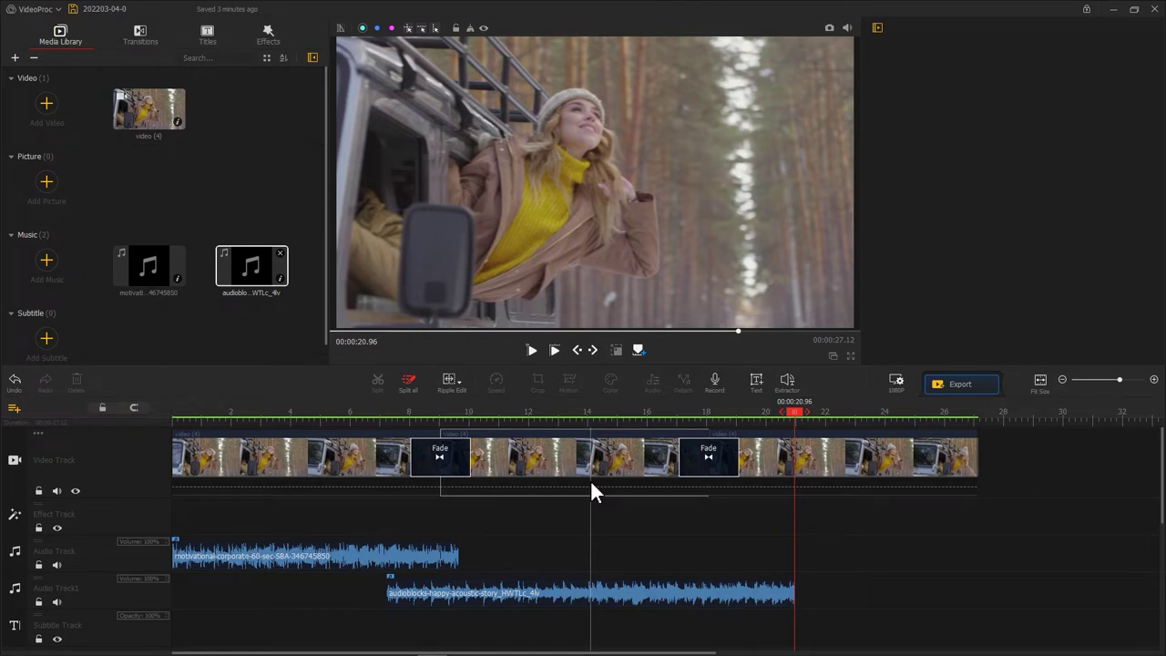
Isolate the overlapping parts by splitting the motivational clip at 7.23 s and the acoustic clip at 9.66 s
click(386, 551)
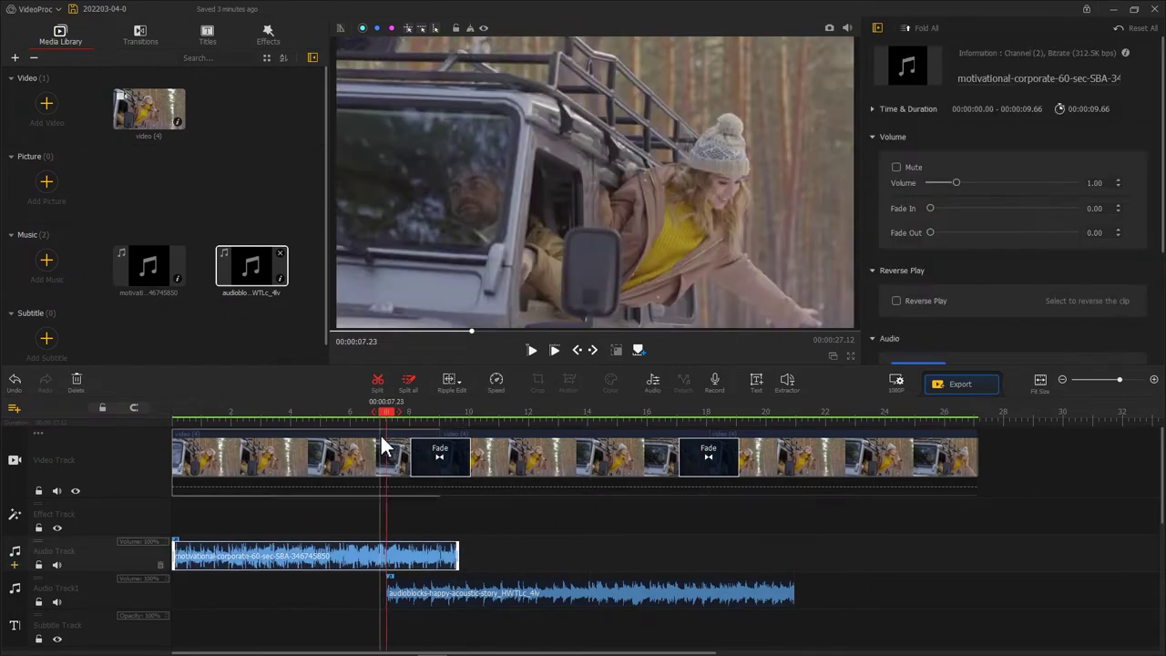
click(377, 381)
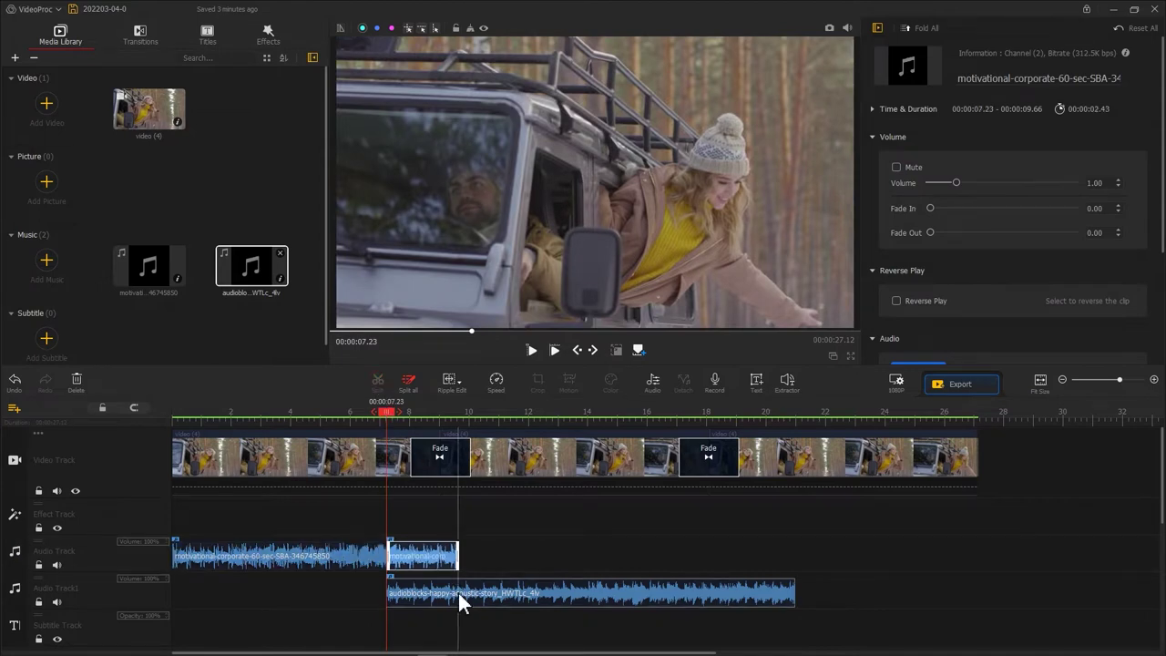
click(459, 593)
click(378, 385)
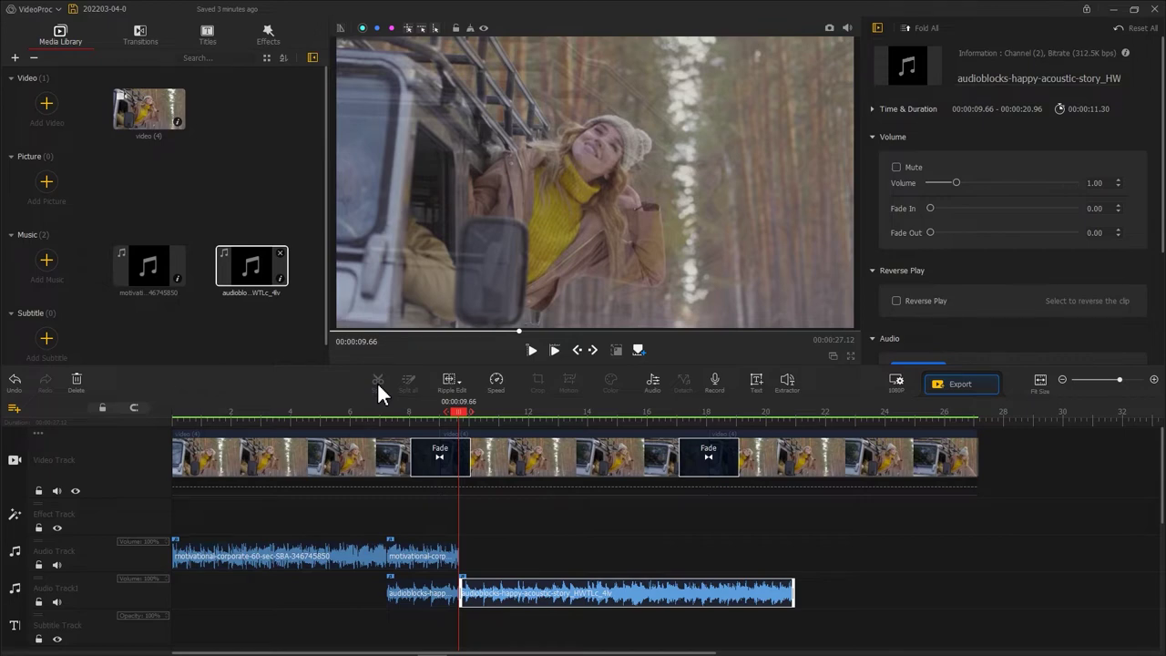
Apply a fade-out over the whole overlapping piece of the motivational clip with the Audio Editor
click(430, 557)
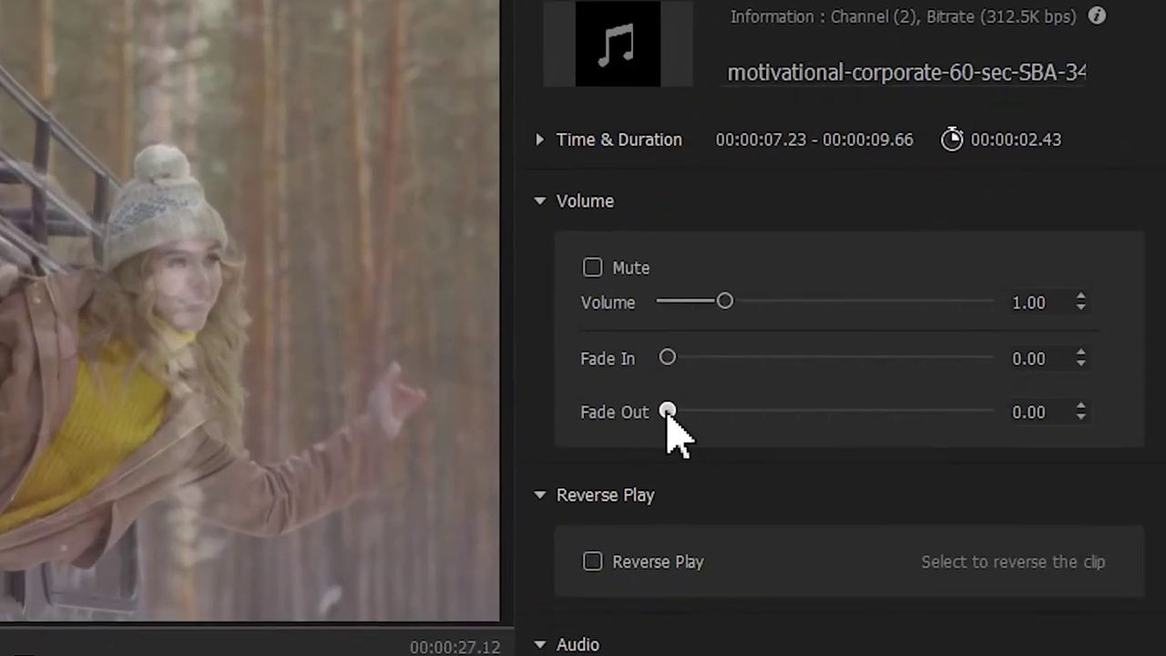
drag(669, 415, 1008, 417)
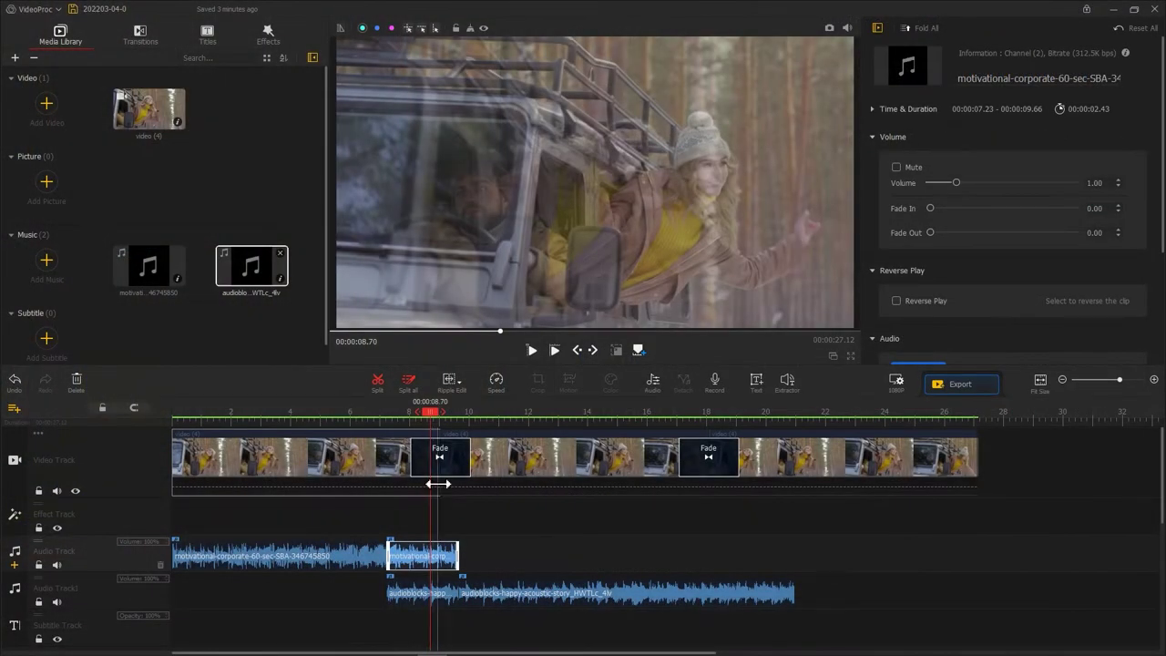
click(650, 380)
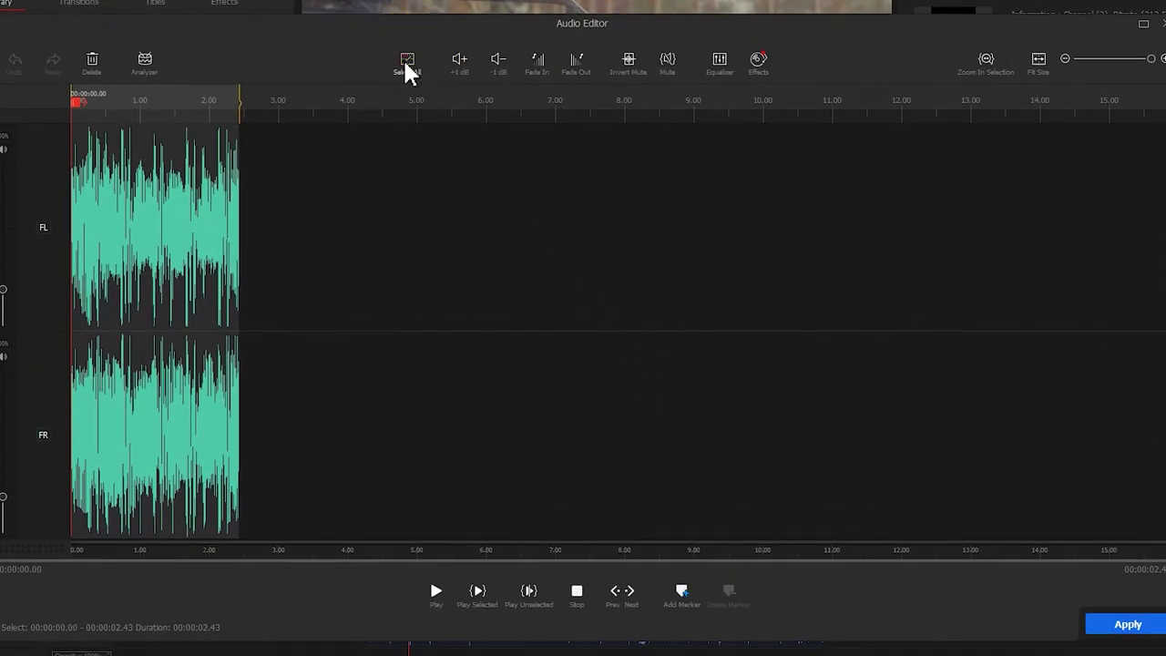
click(575, 73)
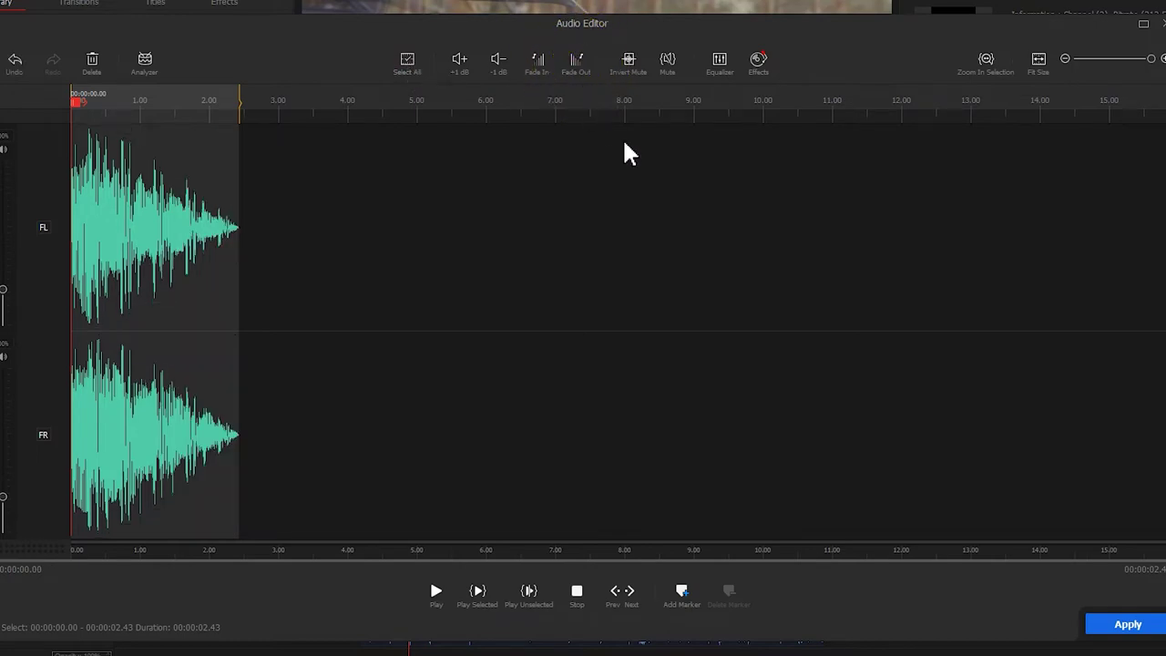
click(1125, 625)
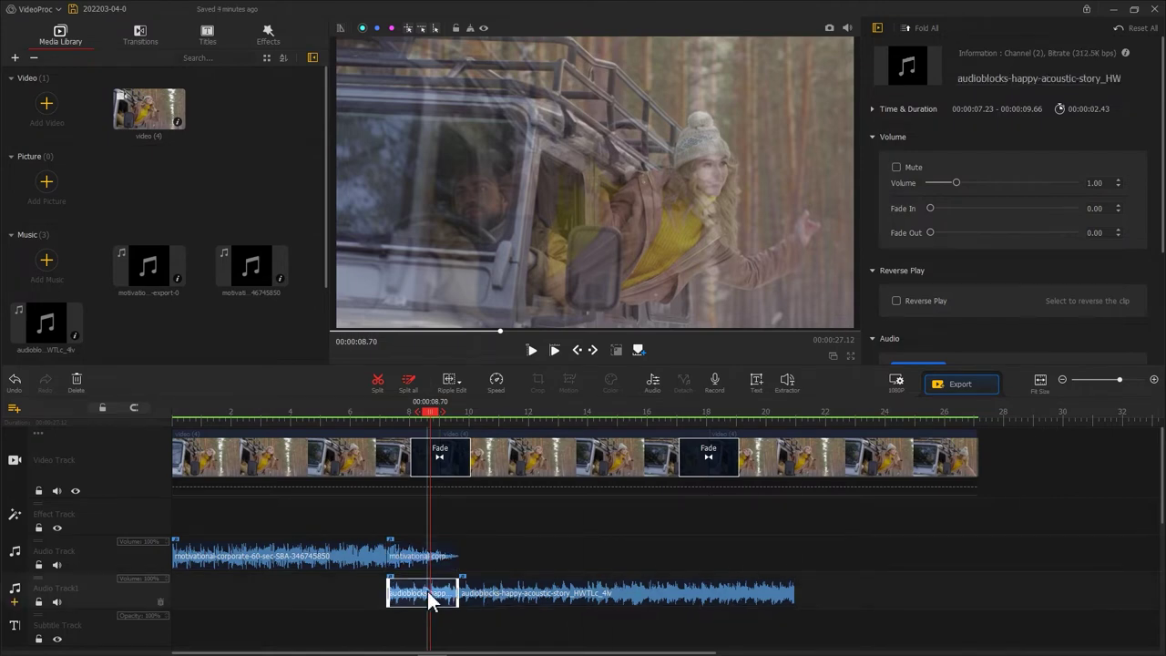
Apply a fade-in over the whole overlapping piece of the acoustic clip with the Audio Editor
click(652, 380)
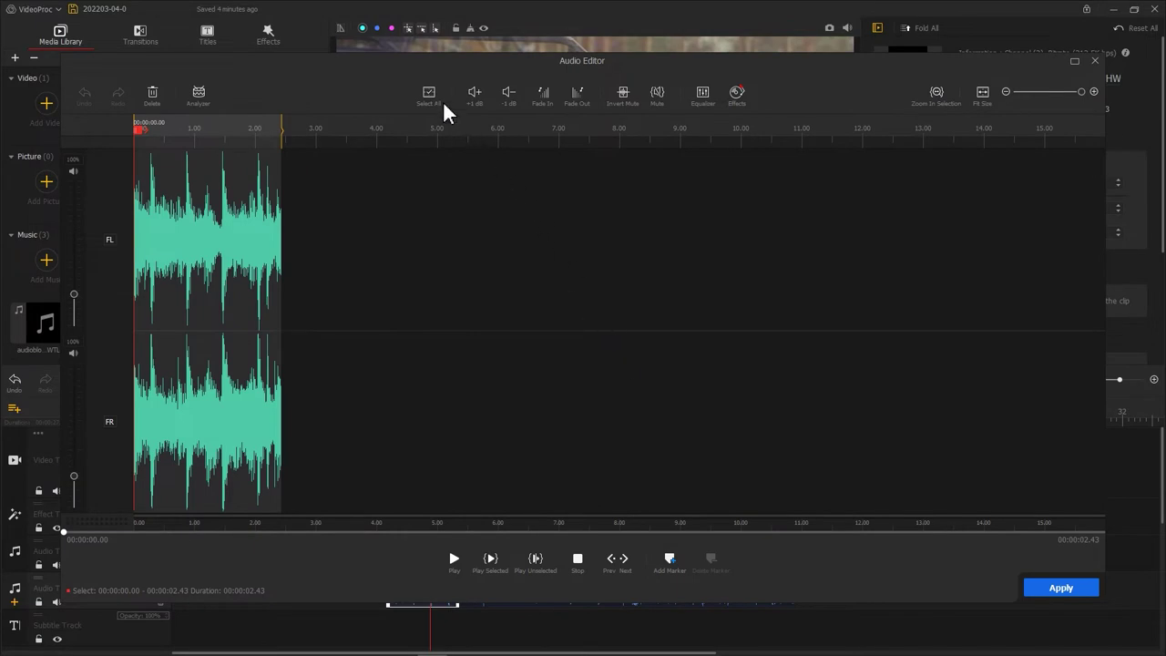
click(541, 96)
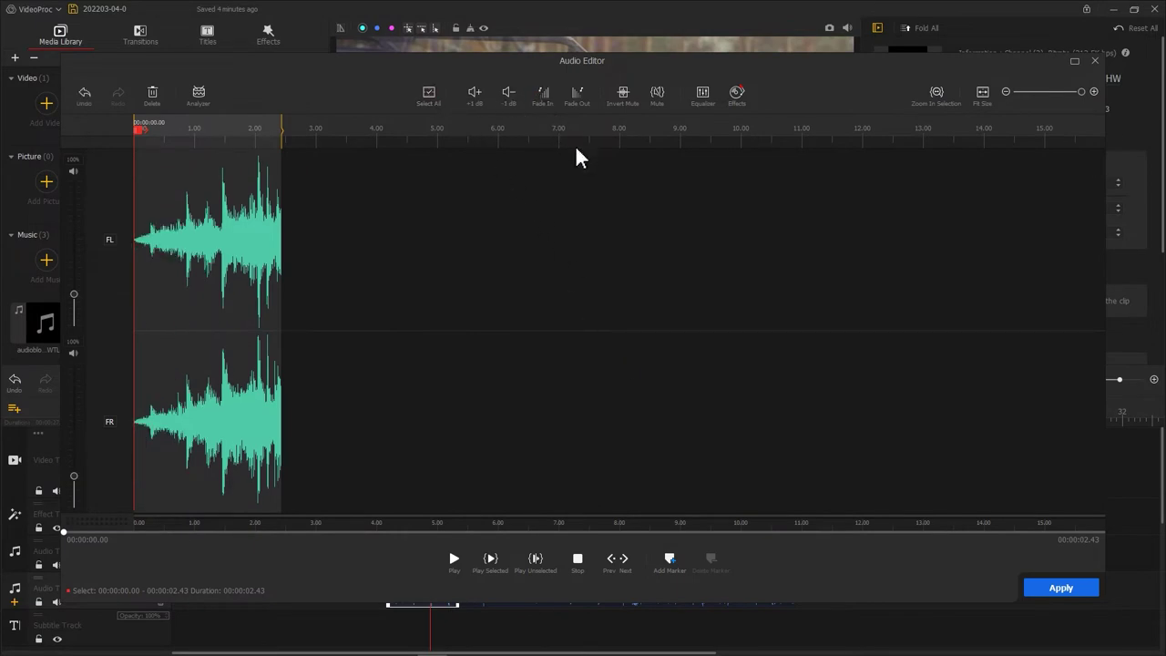
click(1062, 586)
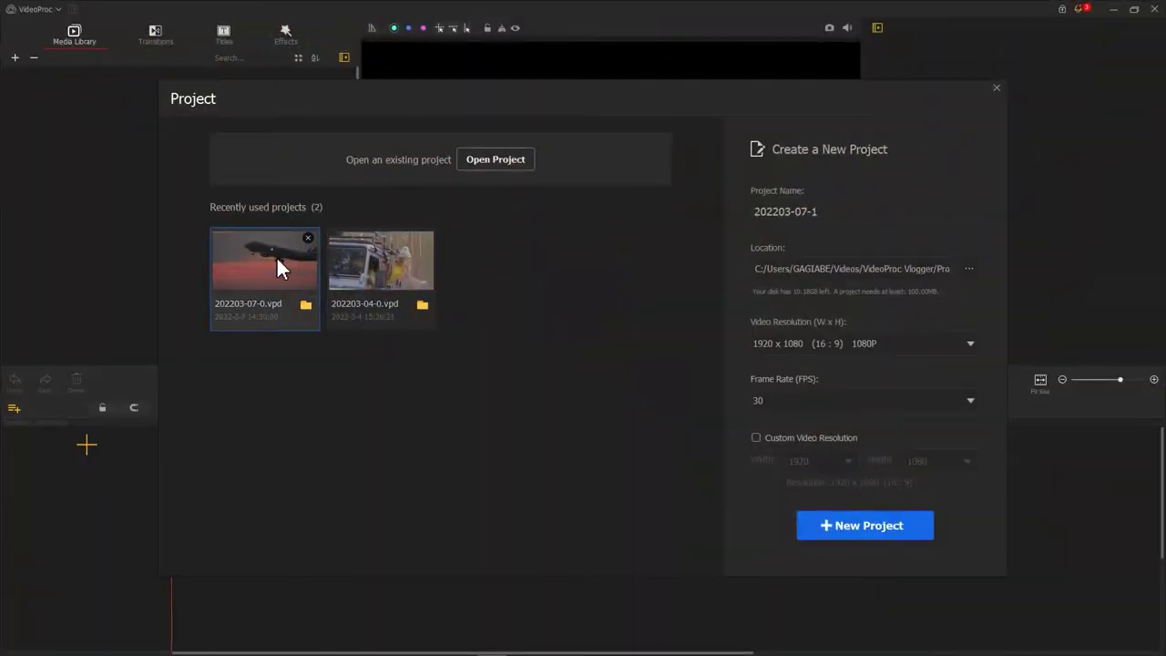
Open the recent project 202203-07-0
click(276, 258)
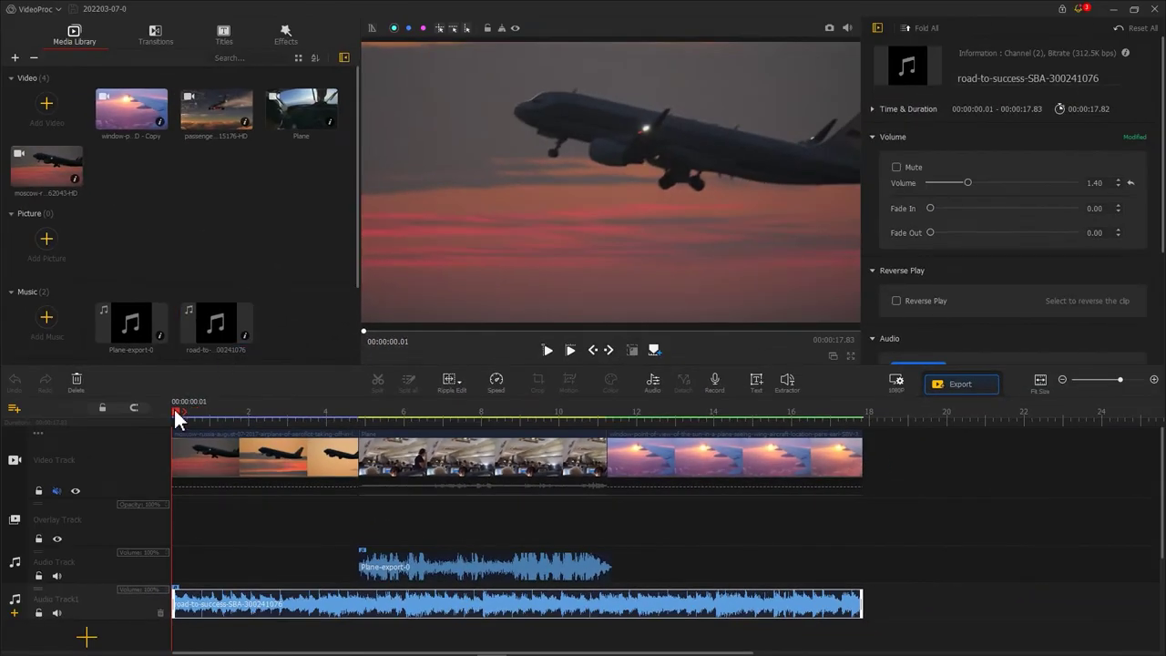
Try isolating the road-to-success music between 4.26 s and 11.93 s at volume 0.26, and play the result from the start
drag(176, 417, 633, 428)
click(377, 381)
click(378, 386)
click(466, 609)
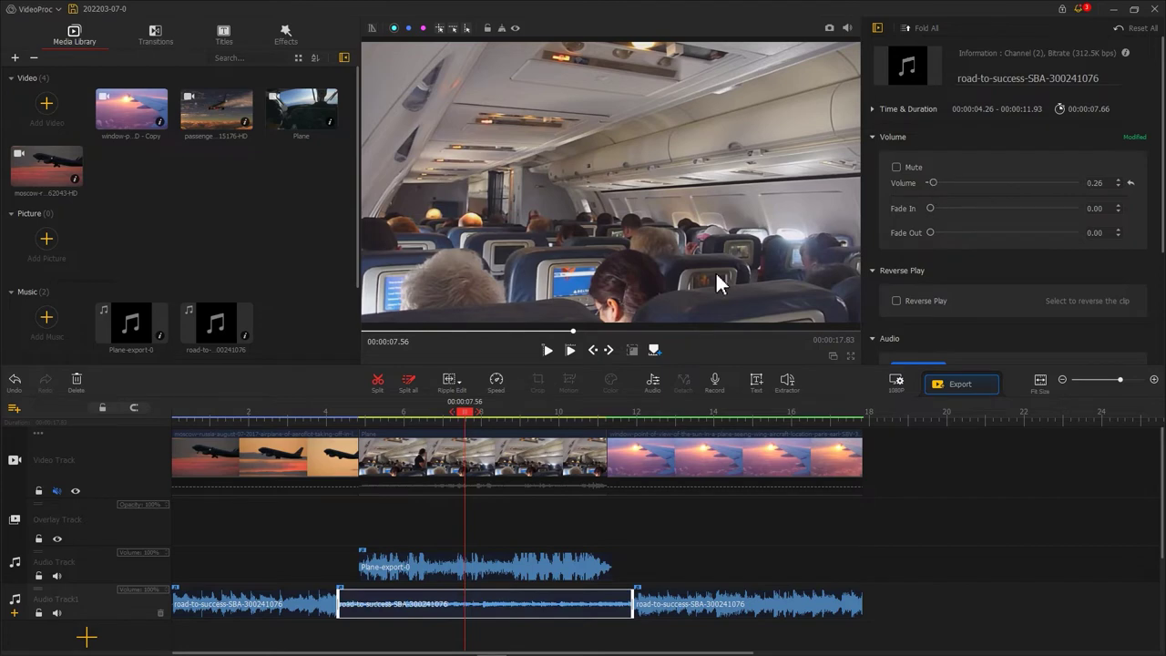
click(175, 416)
key(space)
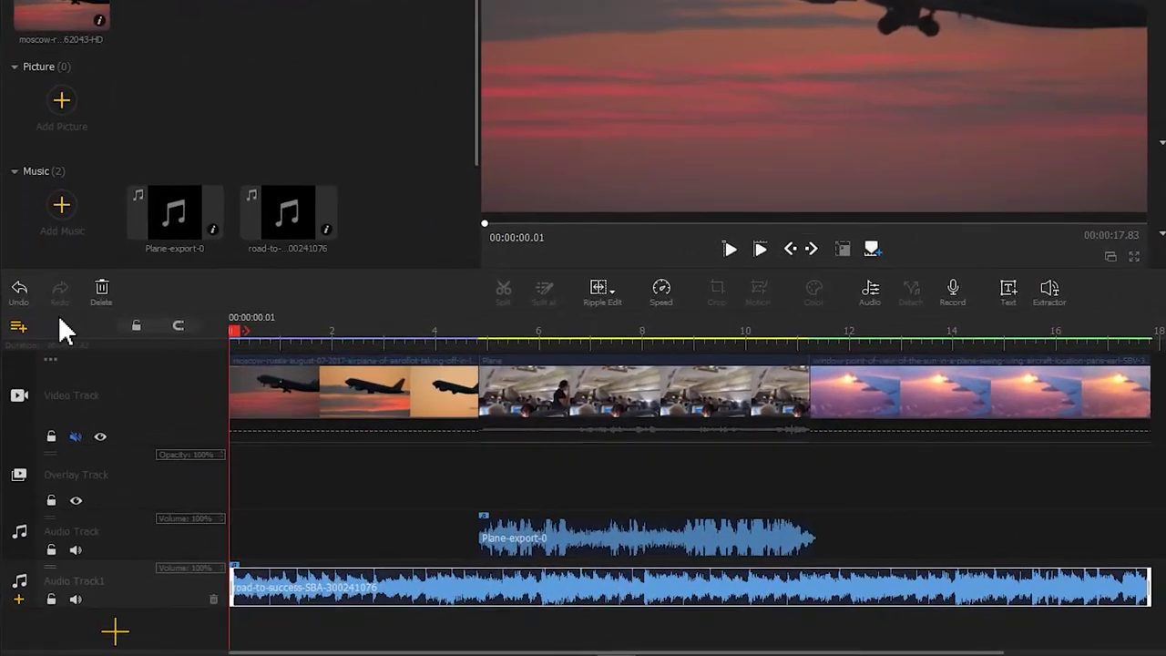
Add a third audio track and split the road-to-success music at 4.43 s and 11.70 s
click(14, 408)
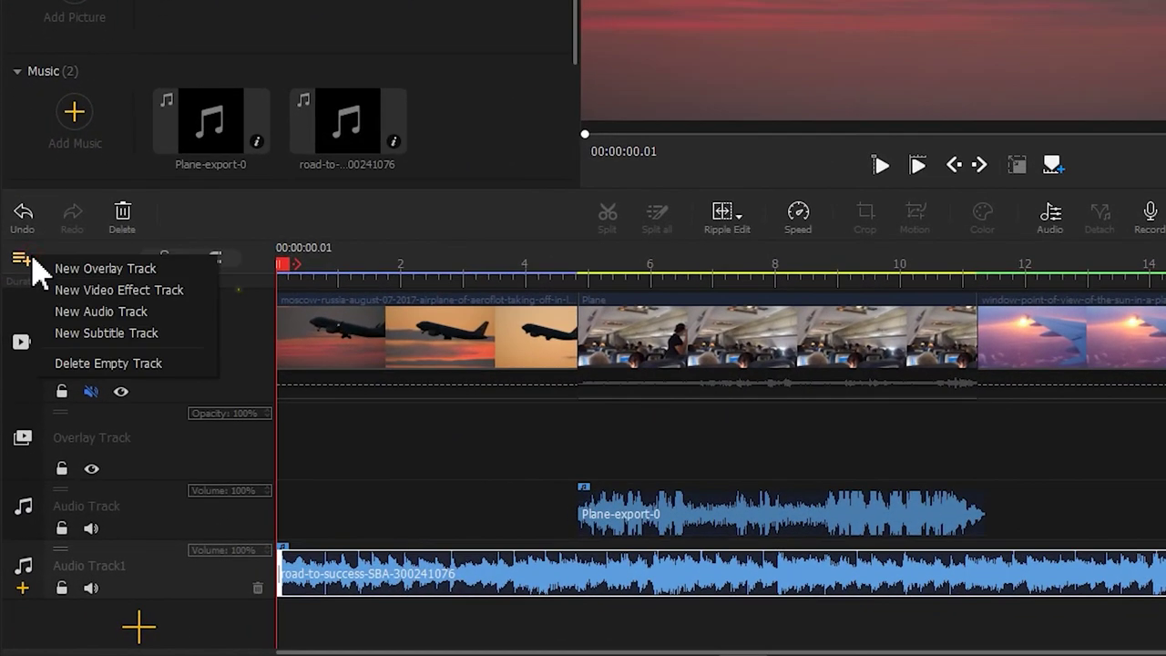
click(147, 315)
drag(483, 272, 561, 264)
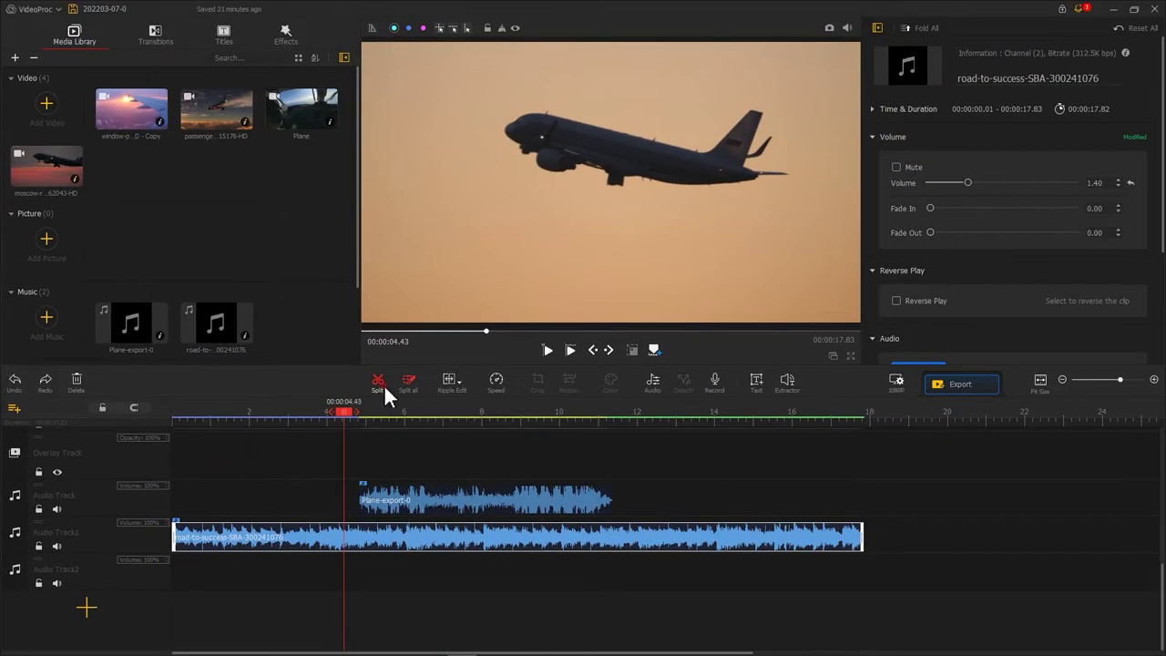
click(384, 384)
drag(346, 411, 628, 428)
click(379, 379)
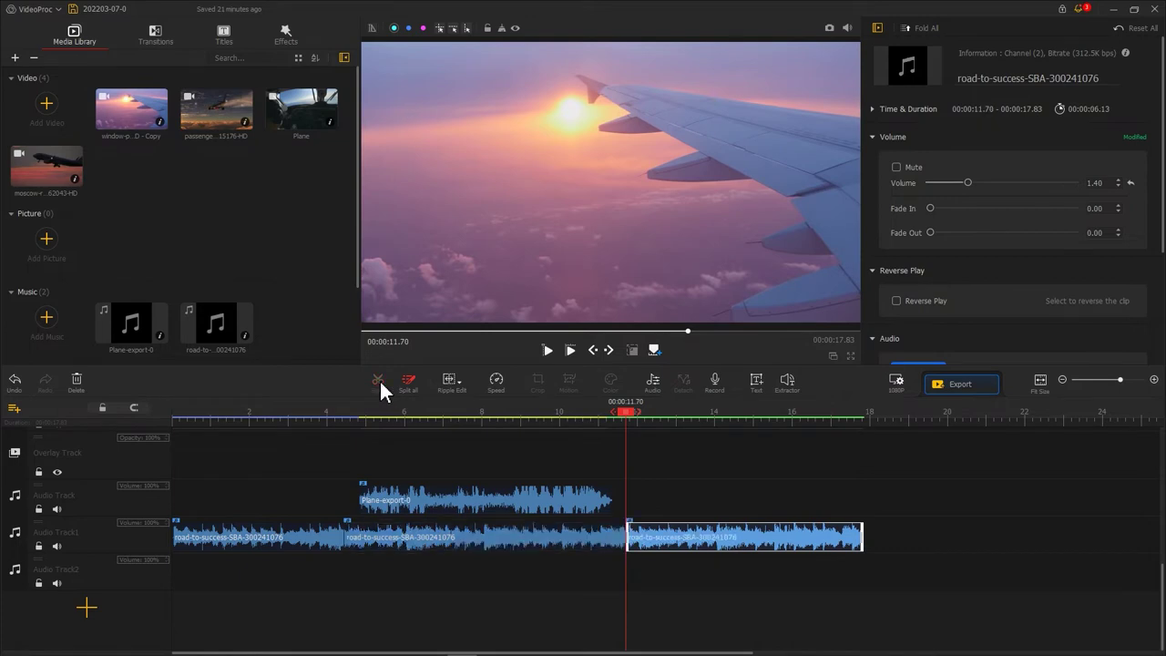
Set the middle music piece's volume to 0.46 and move the piece down to the empty third audio track
click(492, 537)
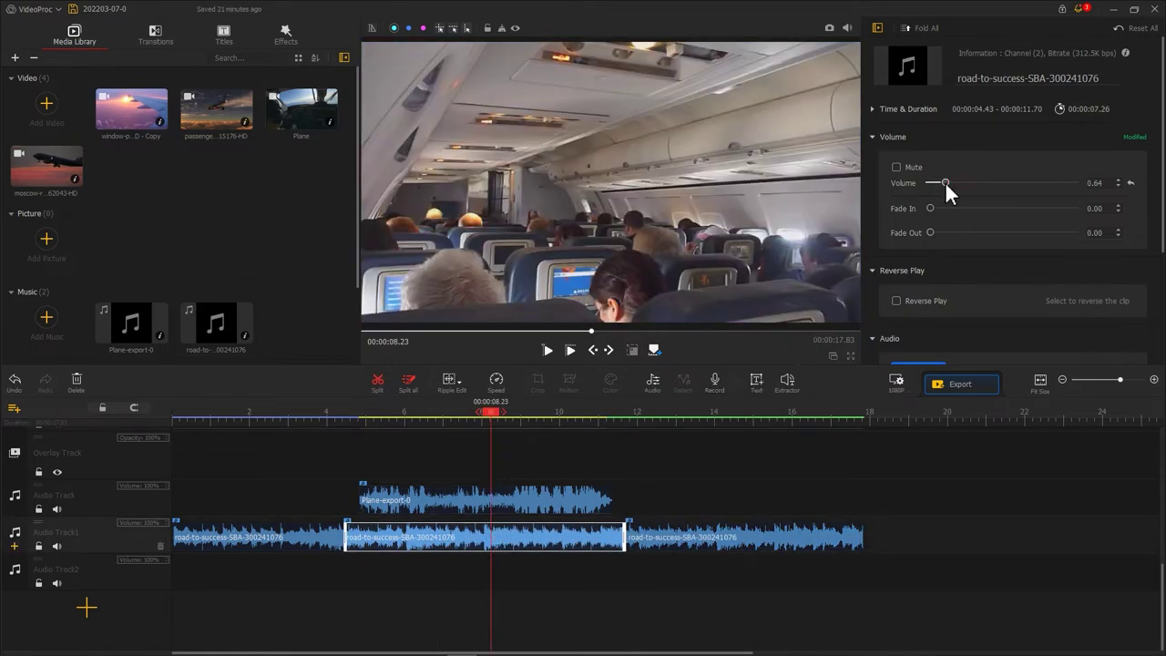
drag(945, 182, 941, 183)
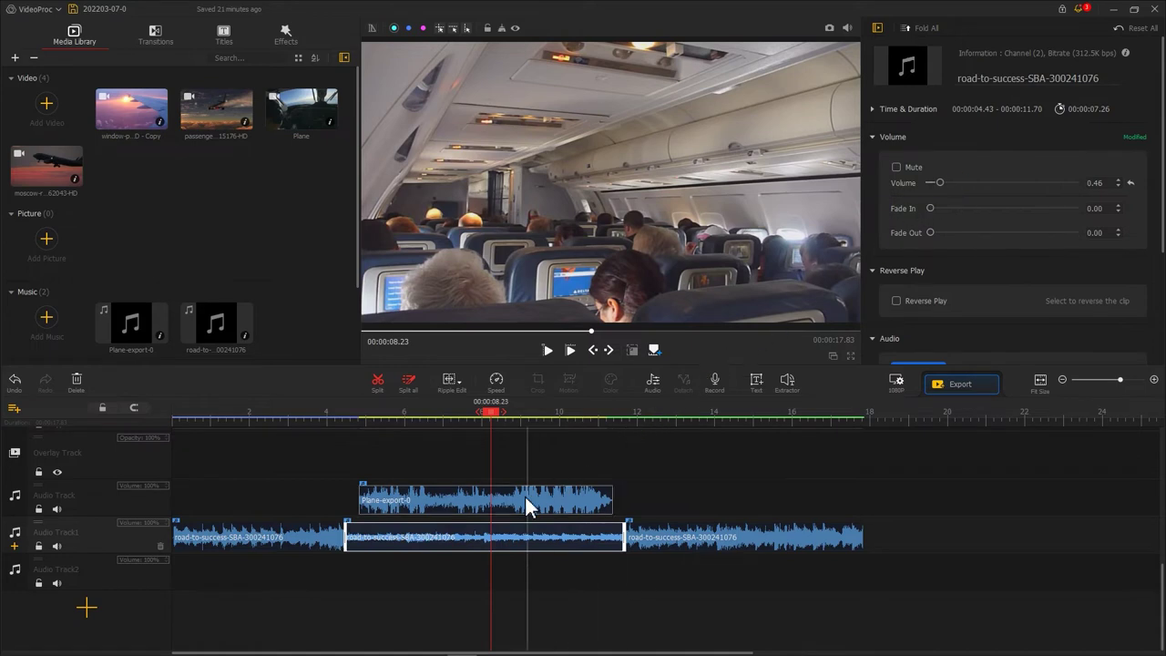
drag(489, 533, 489, 567)
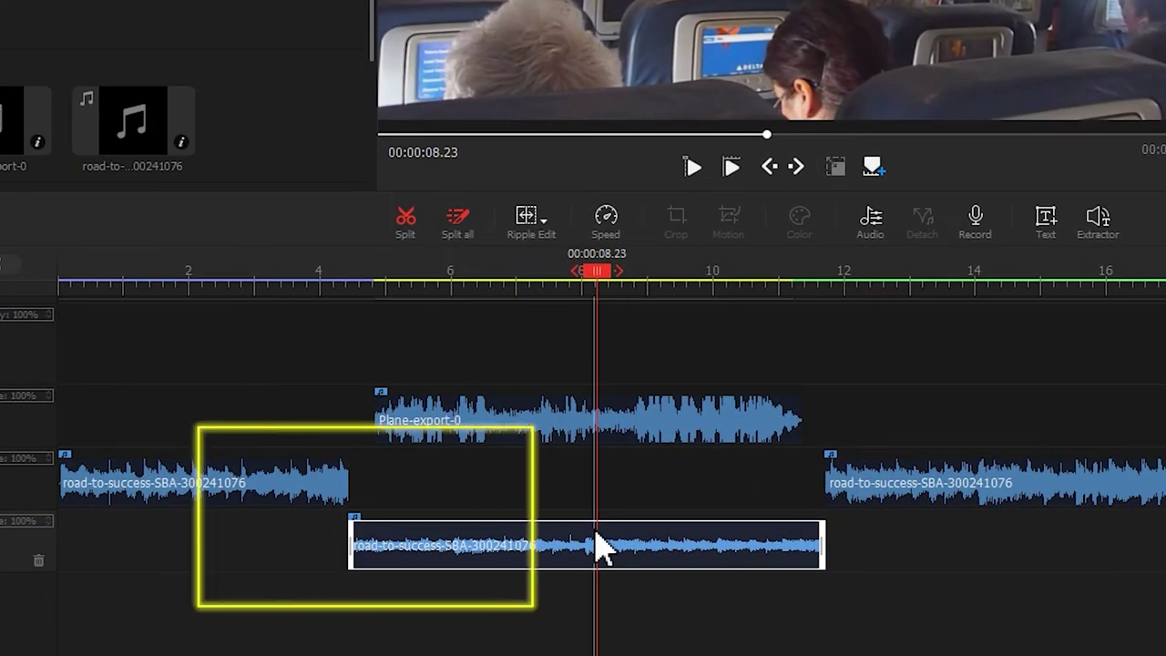
Change the ripple edit mode and extend the first music piece to the start of Plane-export-0, overlapping the quieter piece
click(543, 221)
click(578, 252)
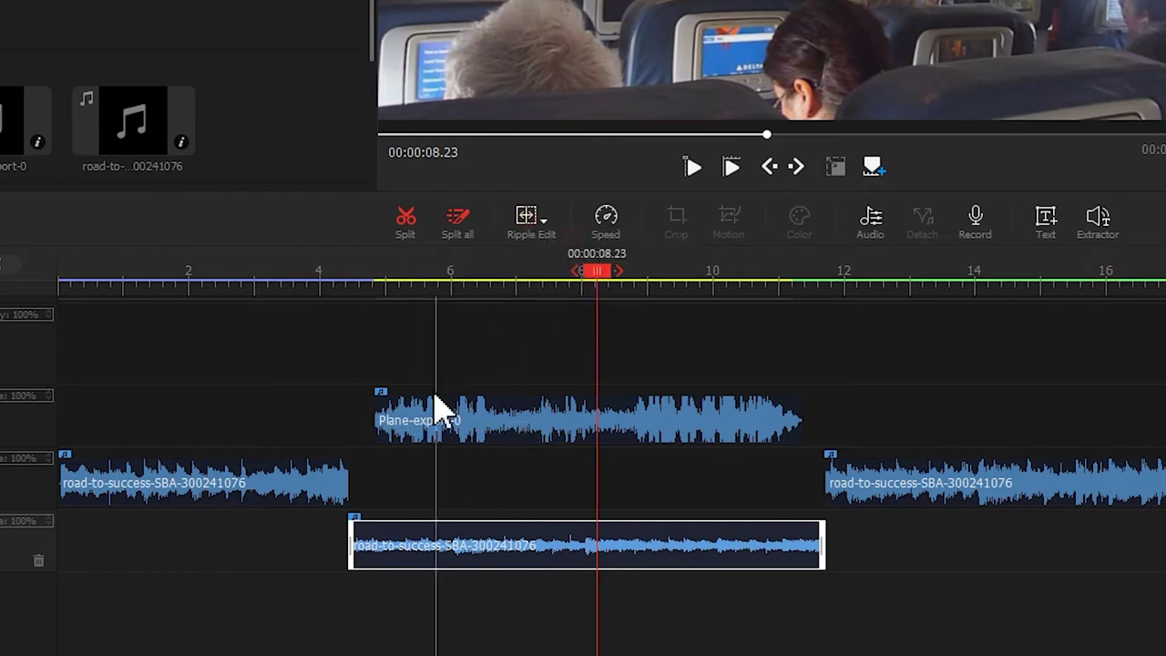
drag(354, 476, 386, 479)
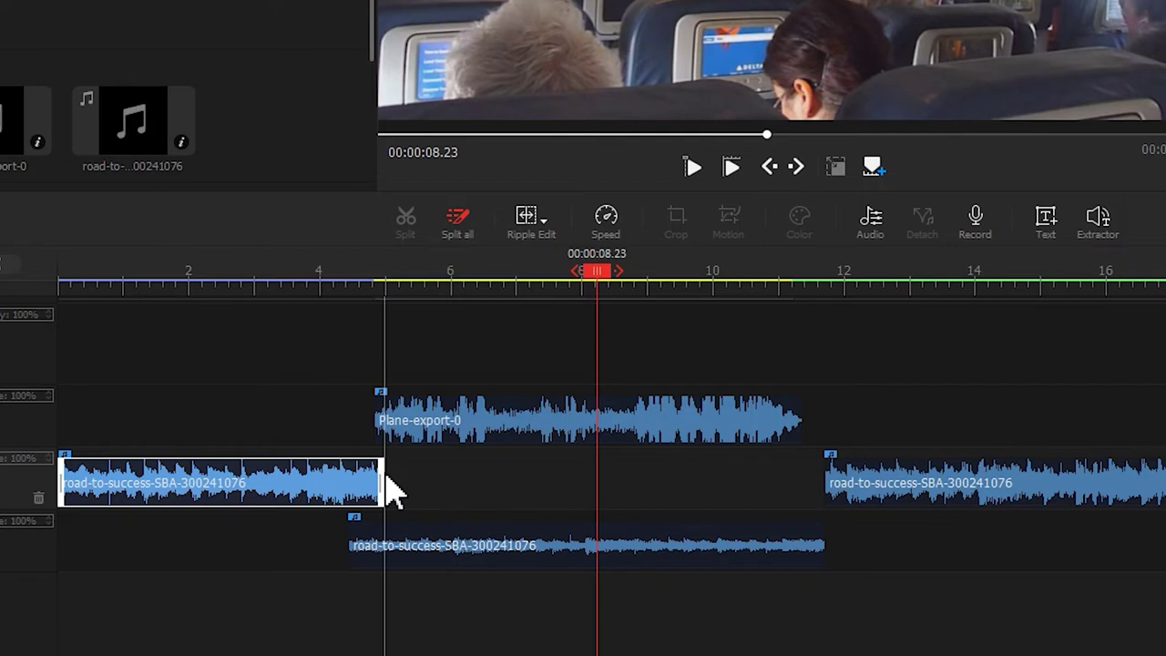
Split the extended first music piece at 3.76 s and select its short end piece
drag(573, 291, 310, 287)
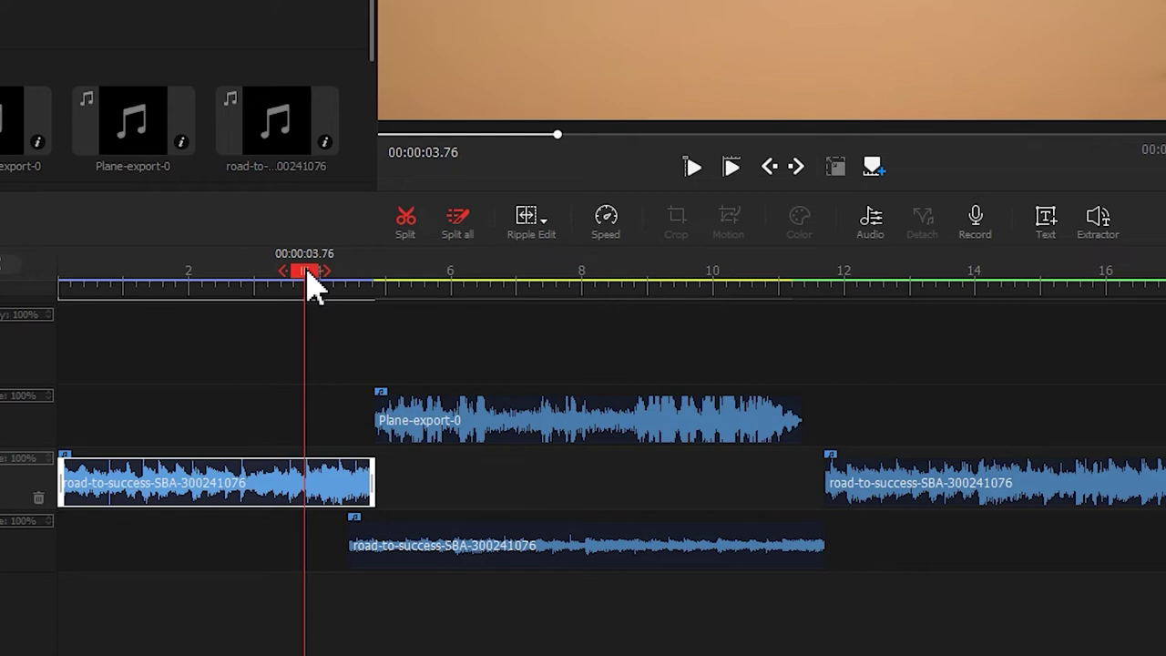
click(406, 223)
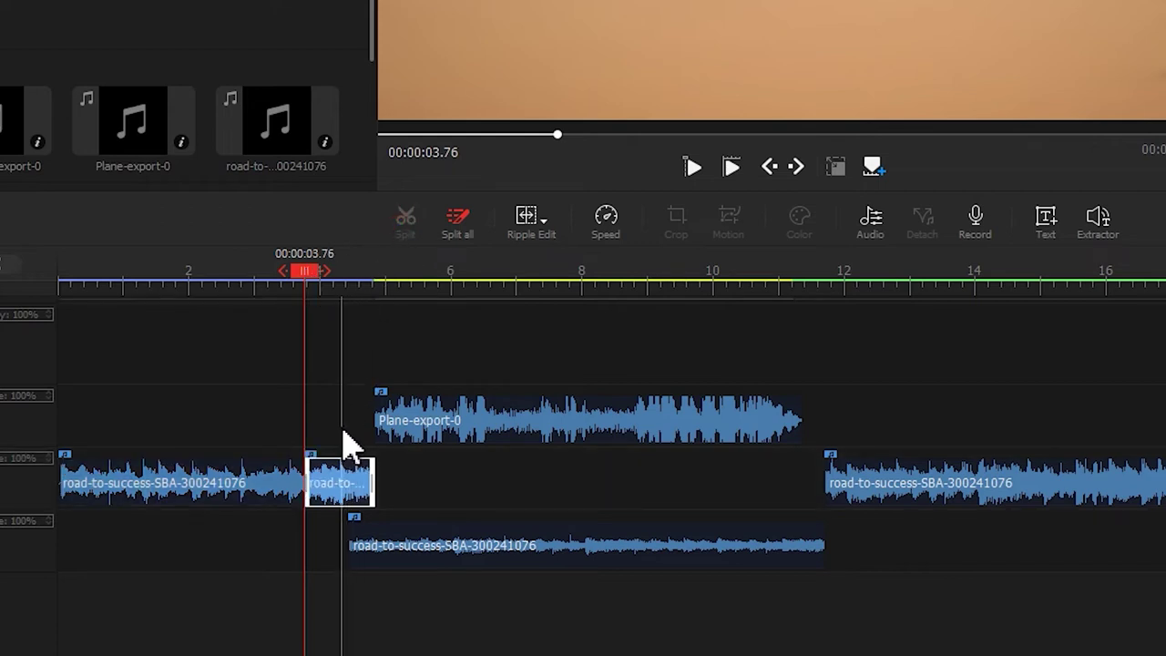
click(335, 487)
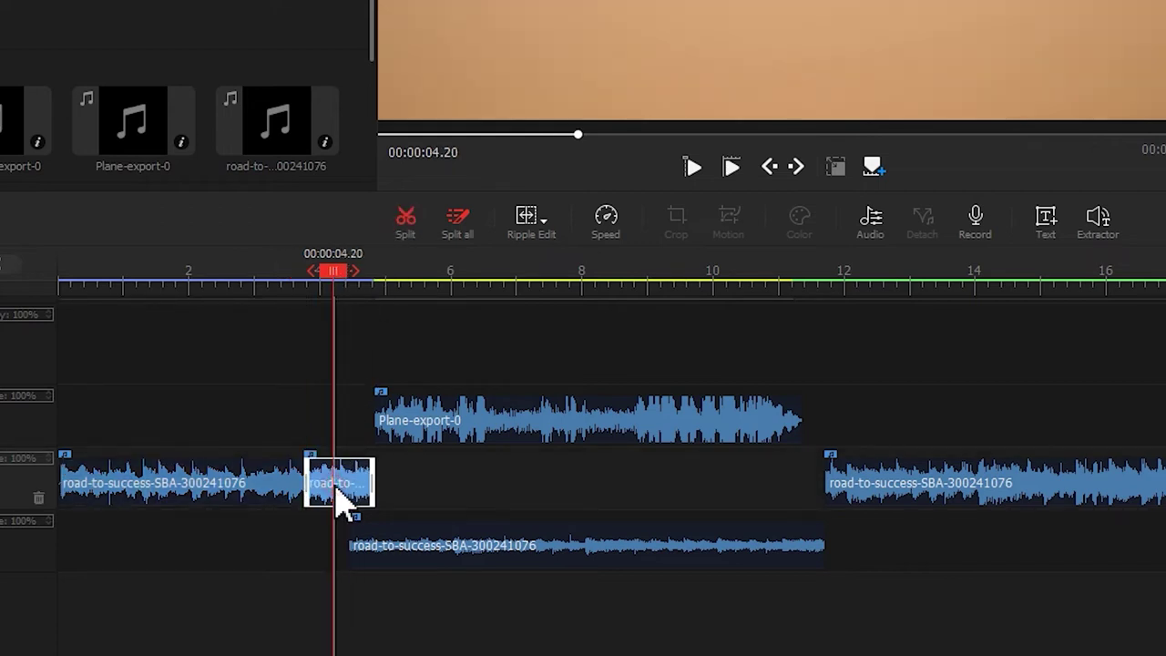
Fade out the selected short end piece of the first music clip and trim its end back to the start of the quieter piece
click(870, 221)
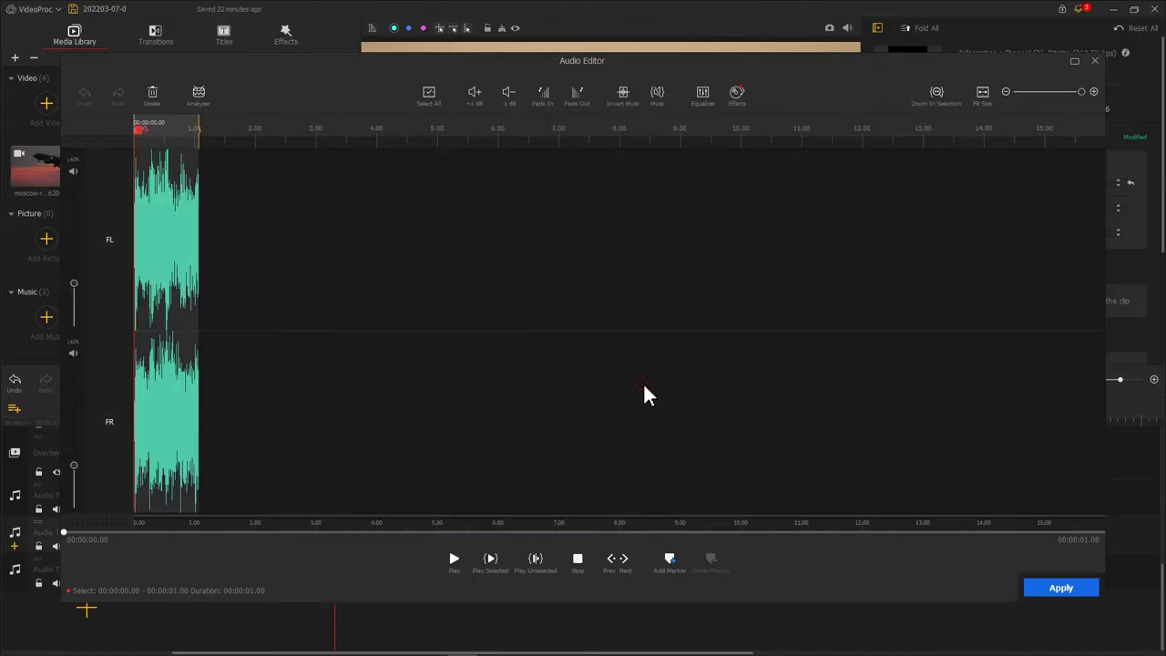
click(578, 95)
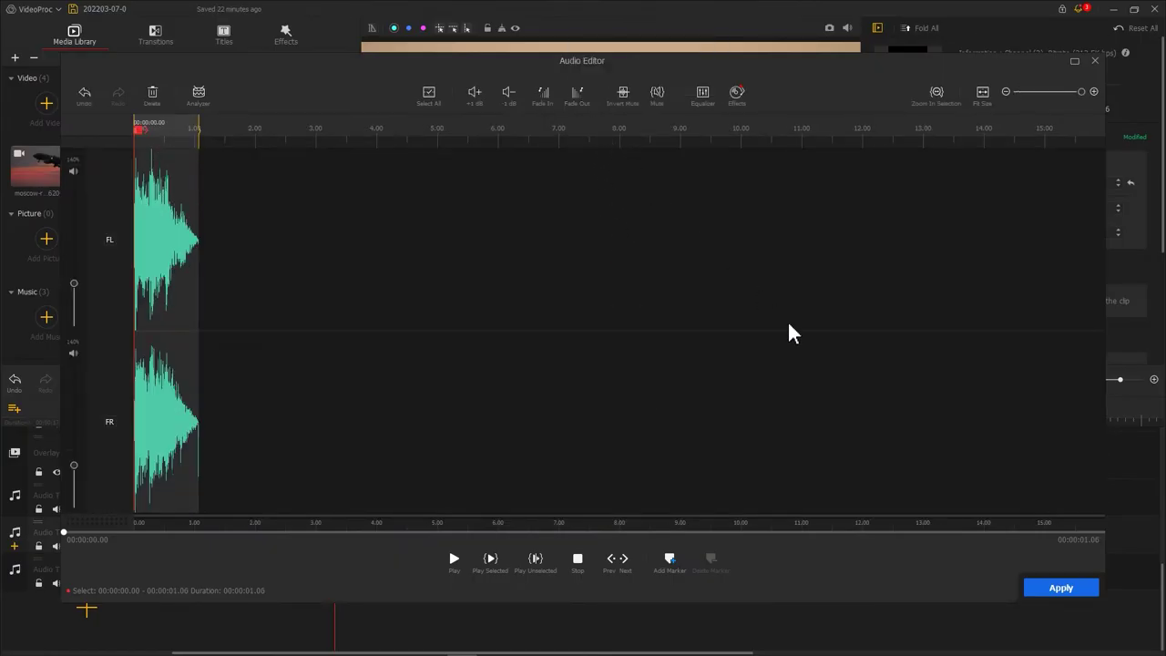
click(1060, 588)
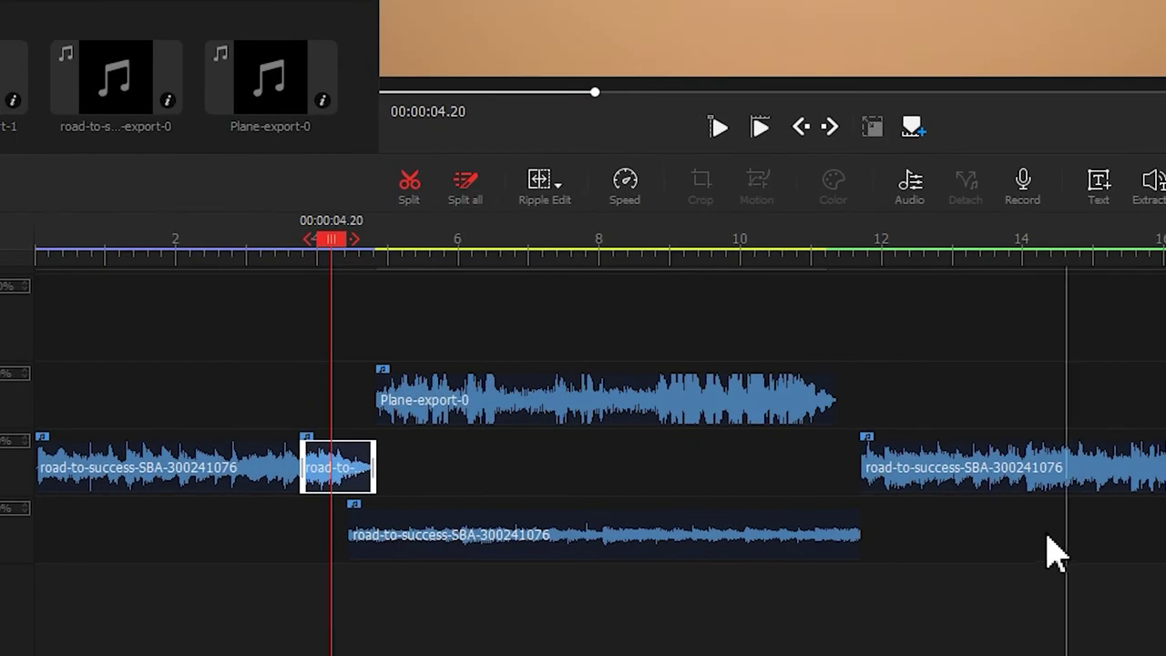
drag(374, 461, 348, 461)
click(394, 510)
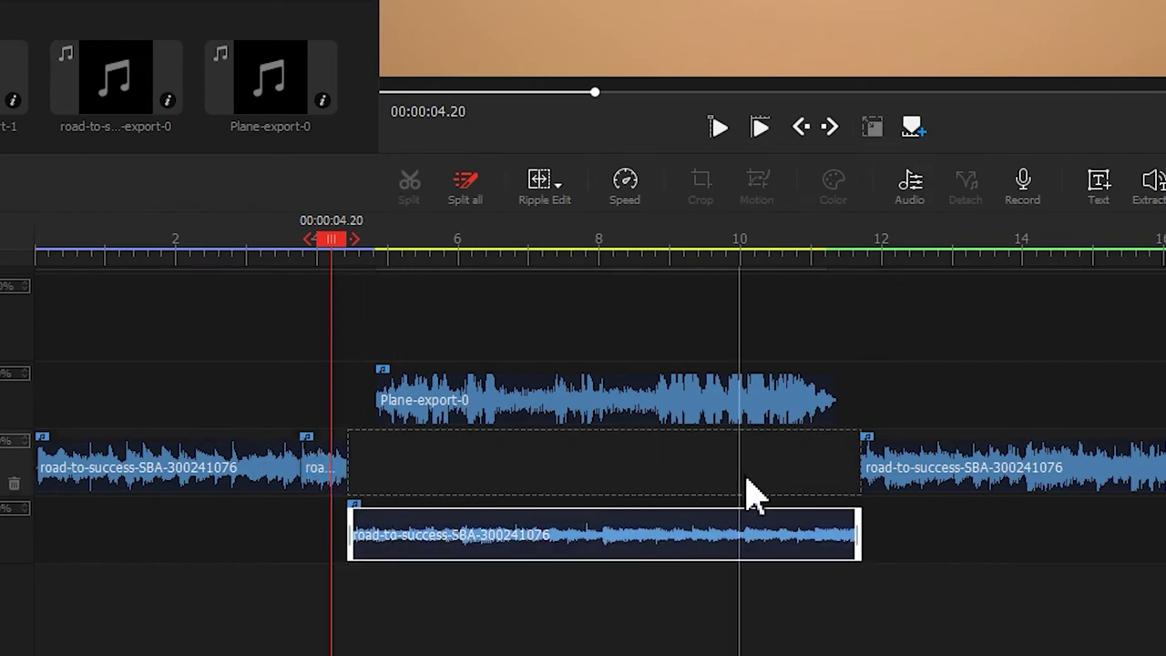
Extend the last music piece's start back to about 11.23 s, split it at 12.40 s and select its short opening piece
drag(863, 475, 827, 480)
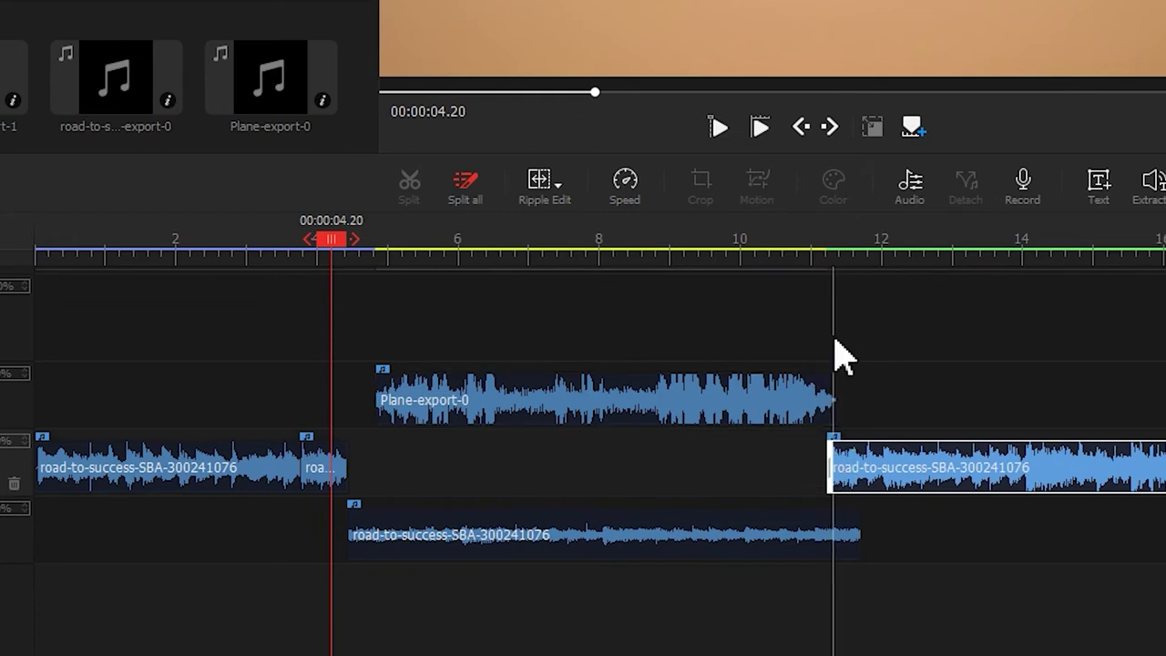
drag(830, 248, 913, 246)
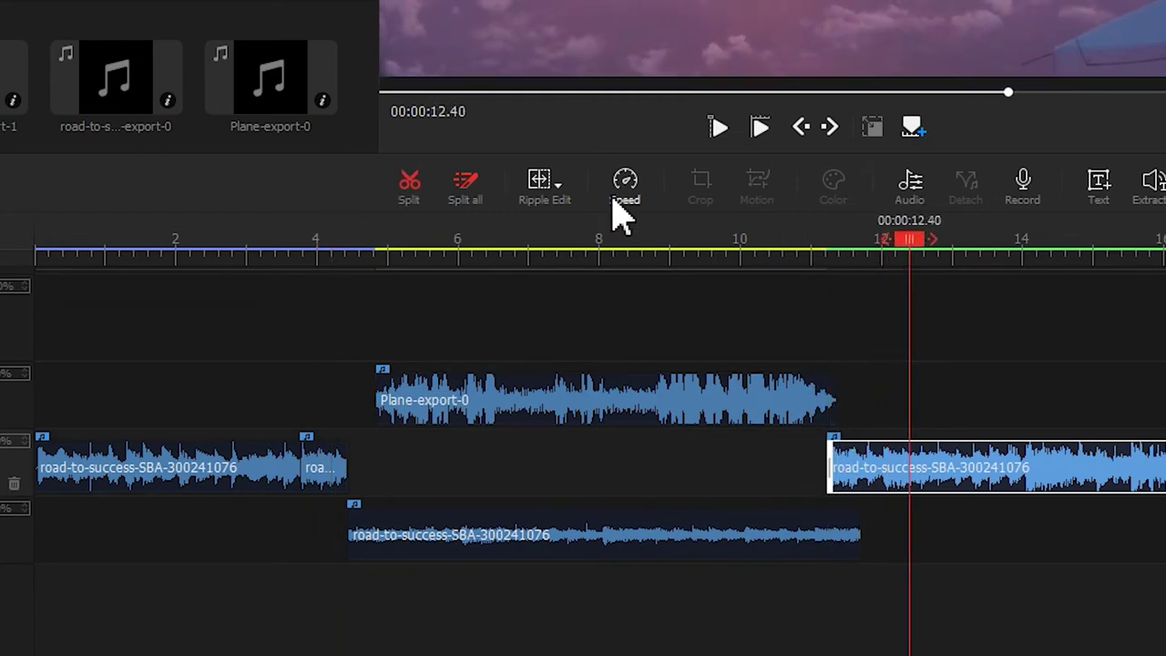
click(409, 187)
click(864, 469)
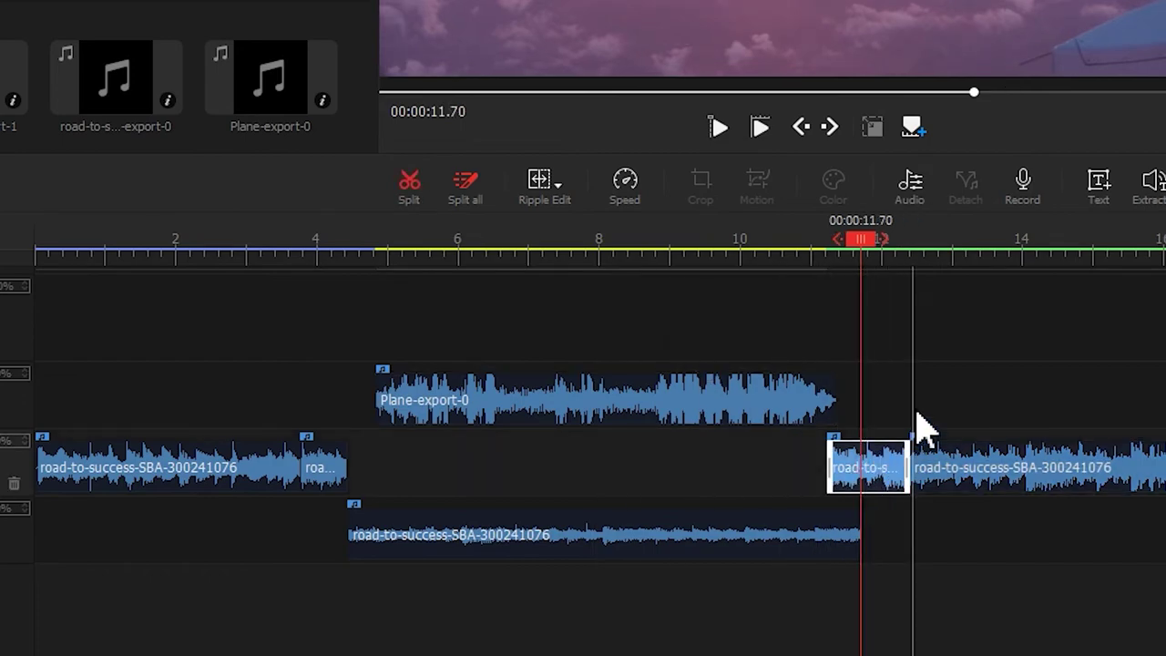
Fade in the short opening piece and trim its start to the end of the quieter piece at 11.70 s
click(914, 189)
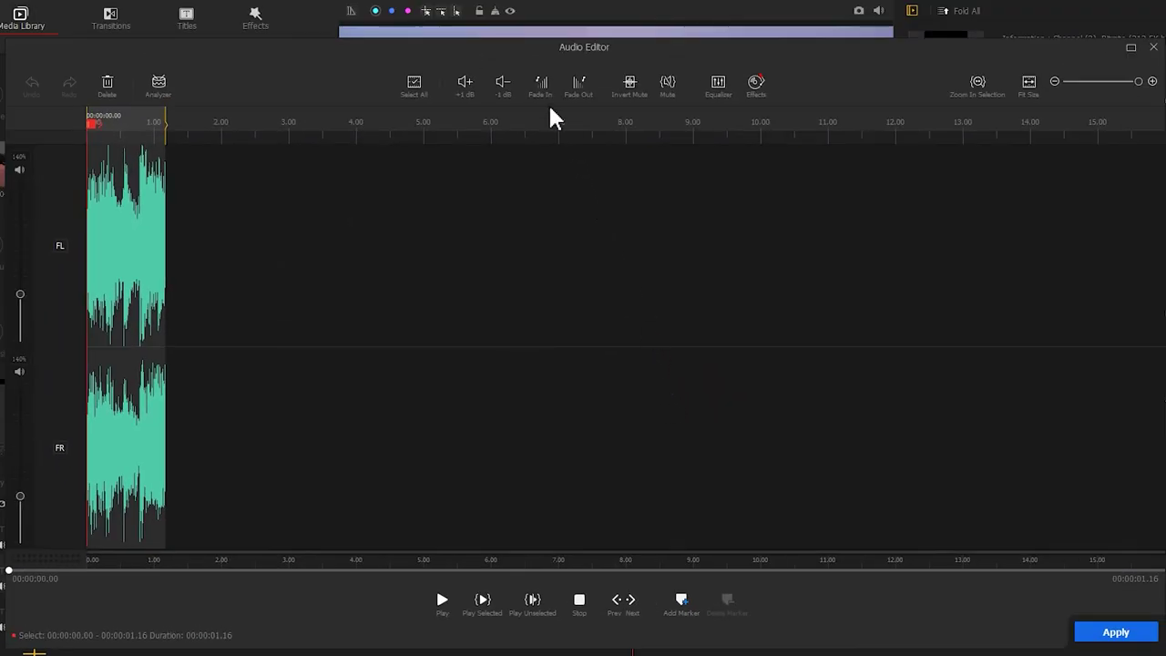
click(541, 87)
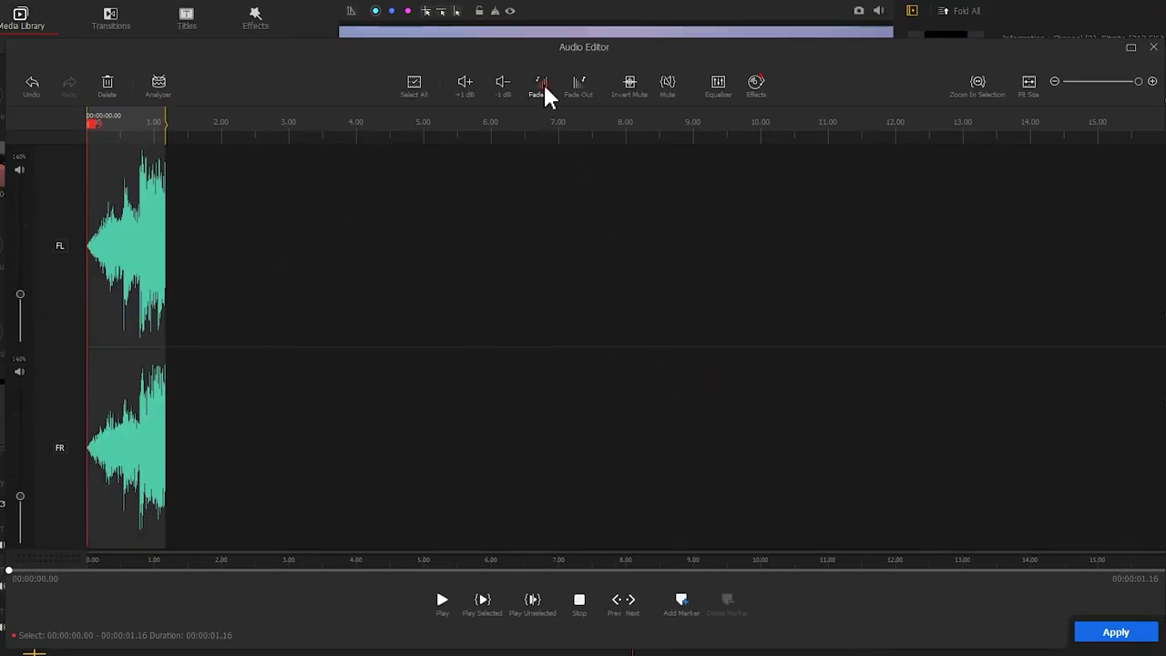
click(1102, 628)
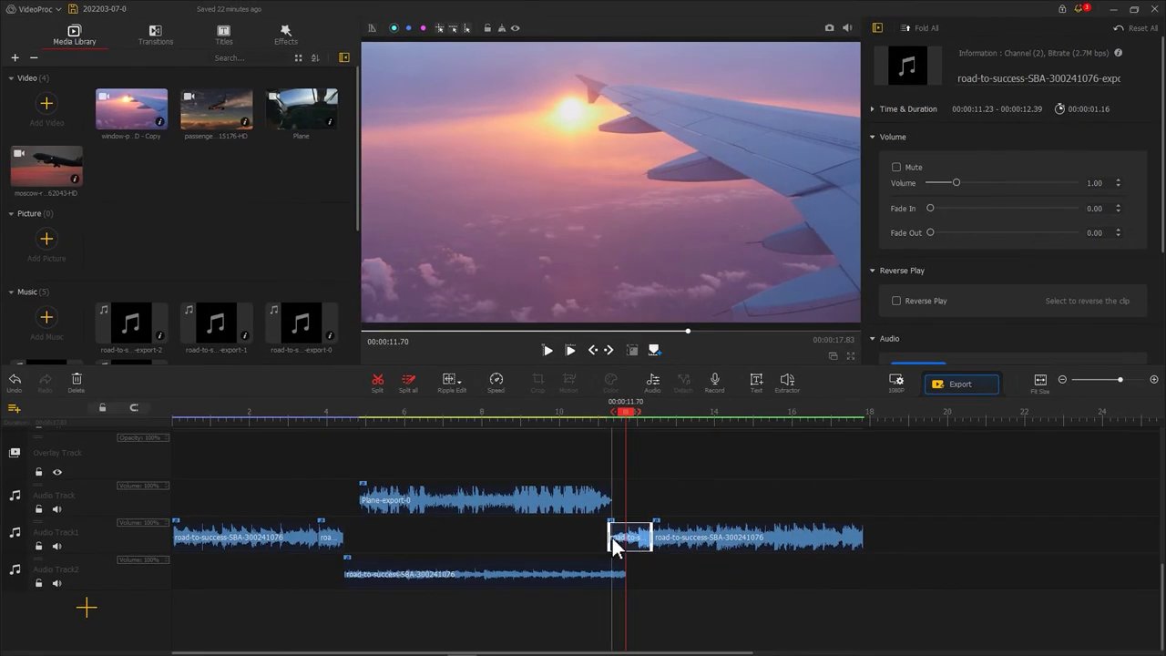
Move the quieter music piece up into the gap between the faded pieces and play the timeline from the start
drag(581, 564, 573, 550)
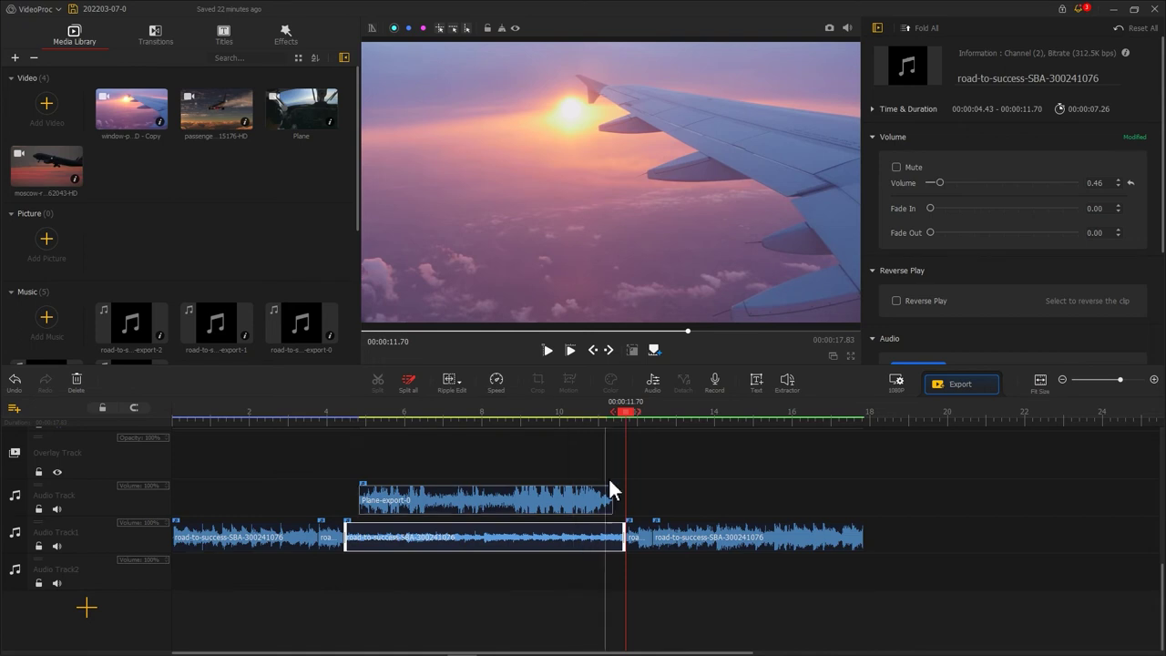
drag(381, 417, 159, 412)
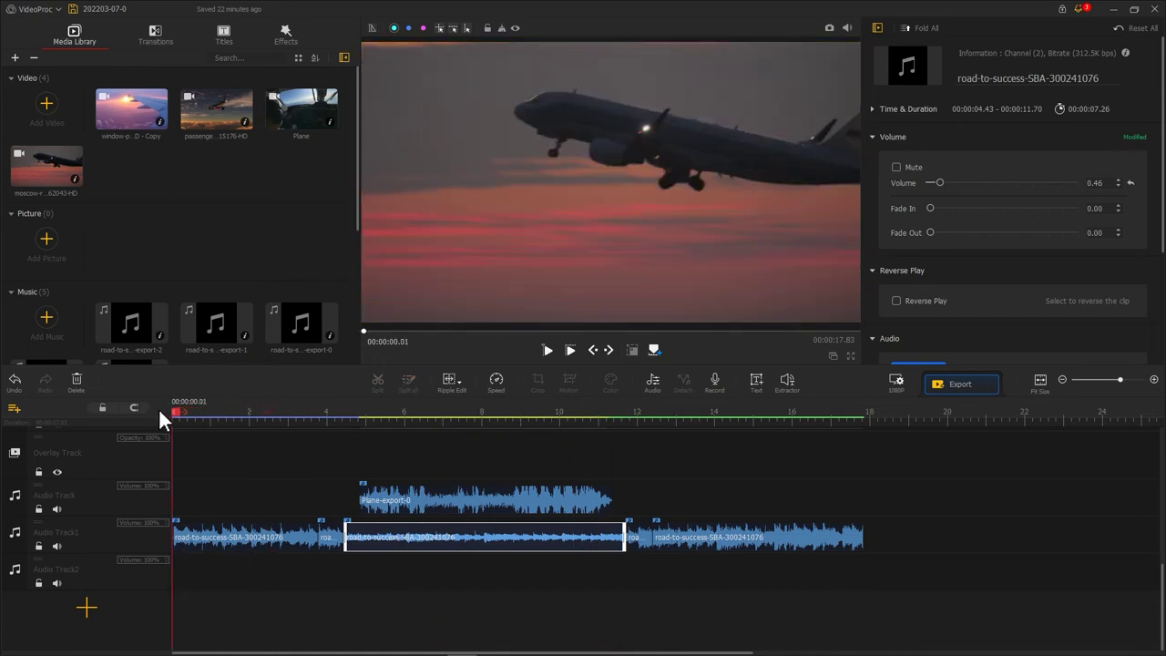
key(space)
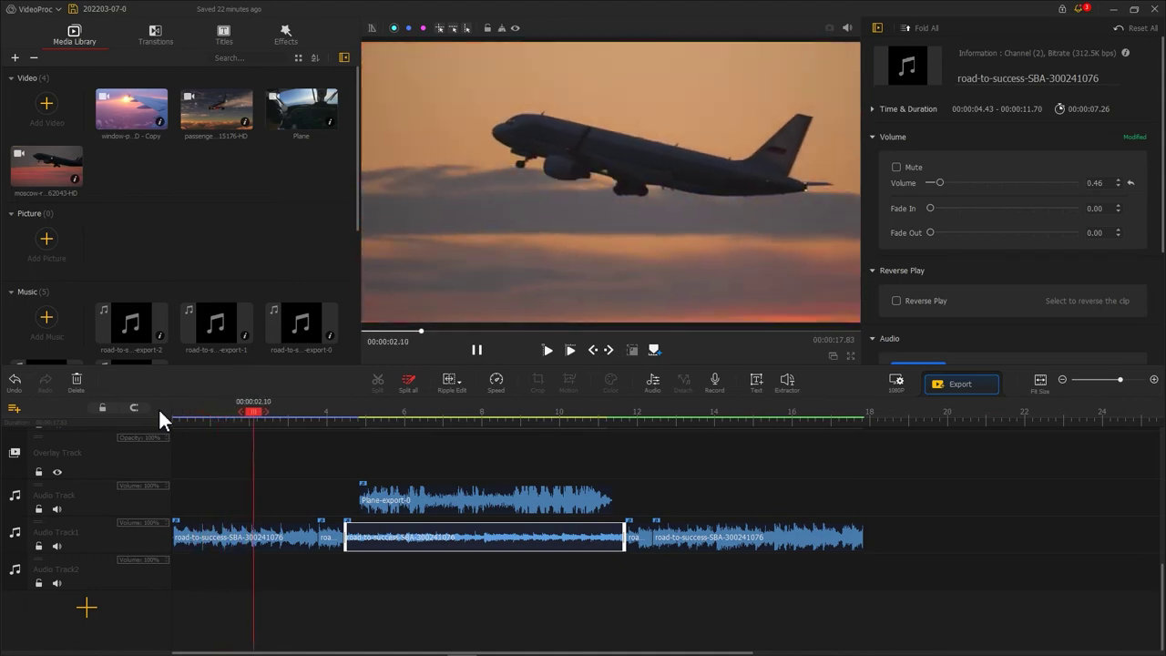